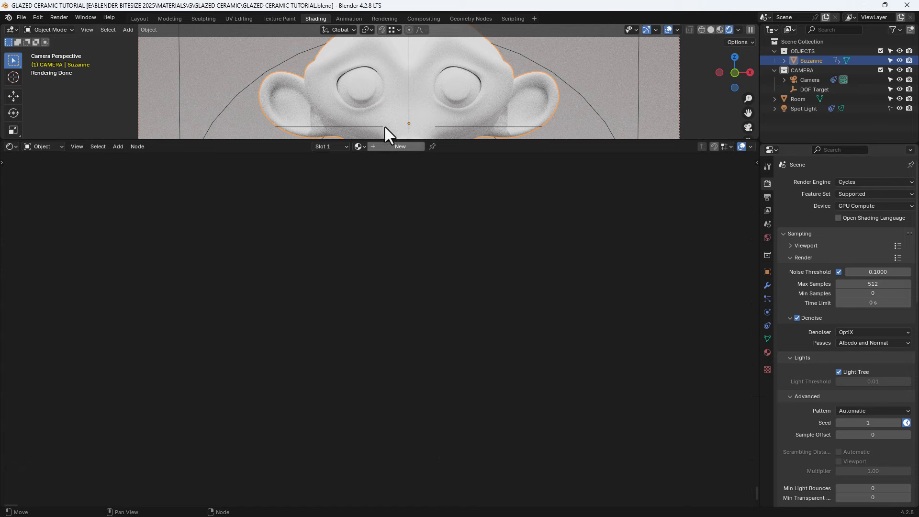
Create a new material for the Suzanne object.
{"action": "left_click", "coordinate": [403, 147]}
{"action": "middle_click_drag", "start_coordinate": [599, 269], "coordinate": [309, 347]}
{"action": "scroll", "coordinate": [473, 313], "scroll_direction": "up", "scroll_amount": 4}
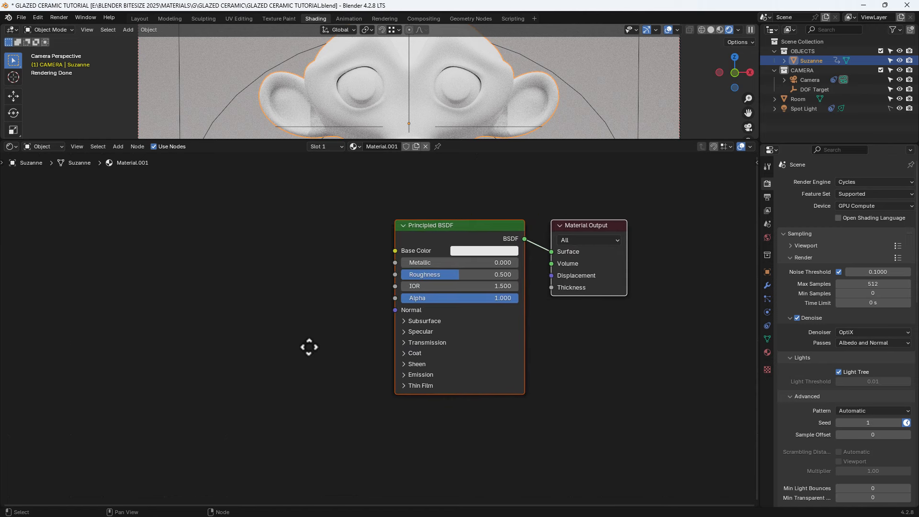
{"action": "scroll", "coordinate": [309, 347], "scroll_direction": "up", "scroll_amount": 3}
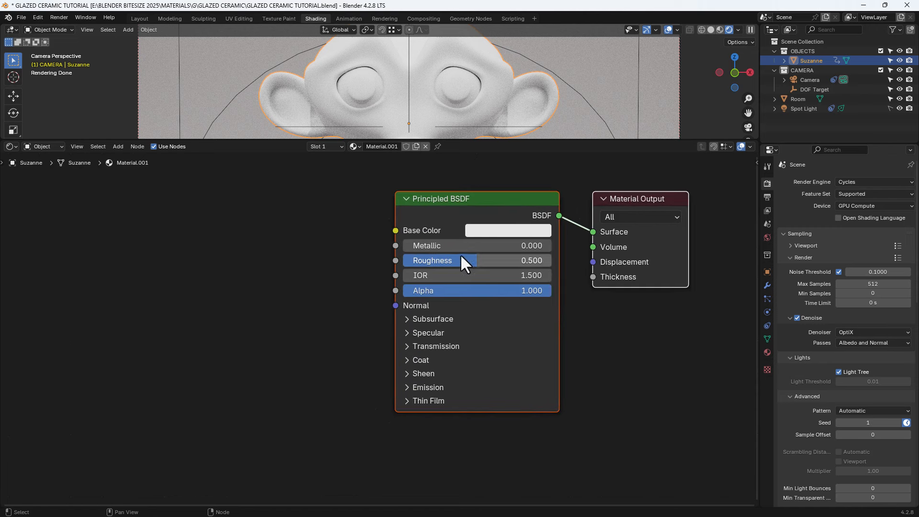
Set the Principled BSDF's main Roughness to 1 and its IOR to 1.47.
{"action": "left_click", "coordinate": [462, 257]}
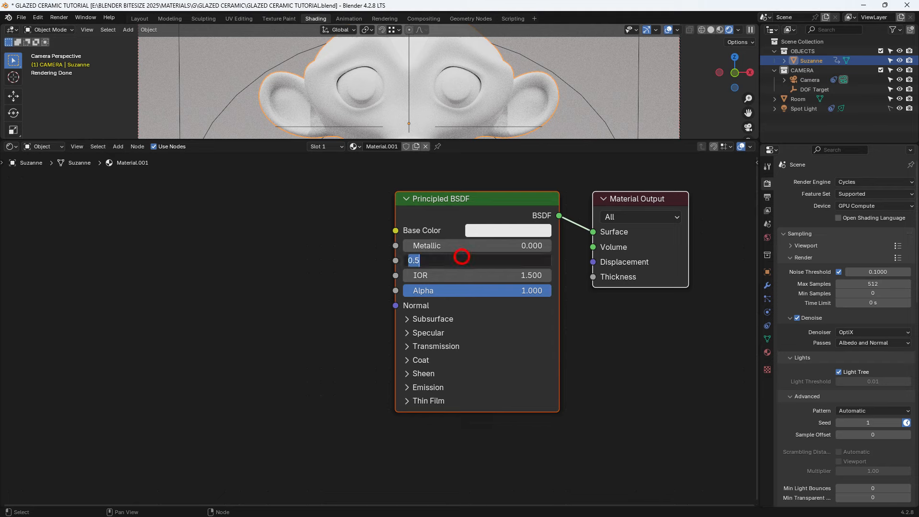
{"action": "type", "text": "1"}
{"action": "key", "text": "Tab"}
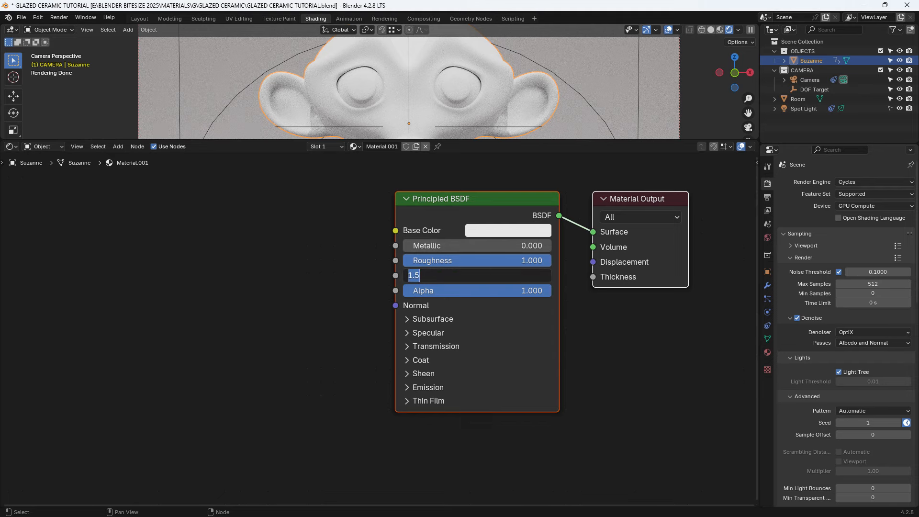
{"action": "type", "text": "1.47"}
{"action": "key", "text": "Return"}
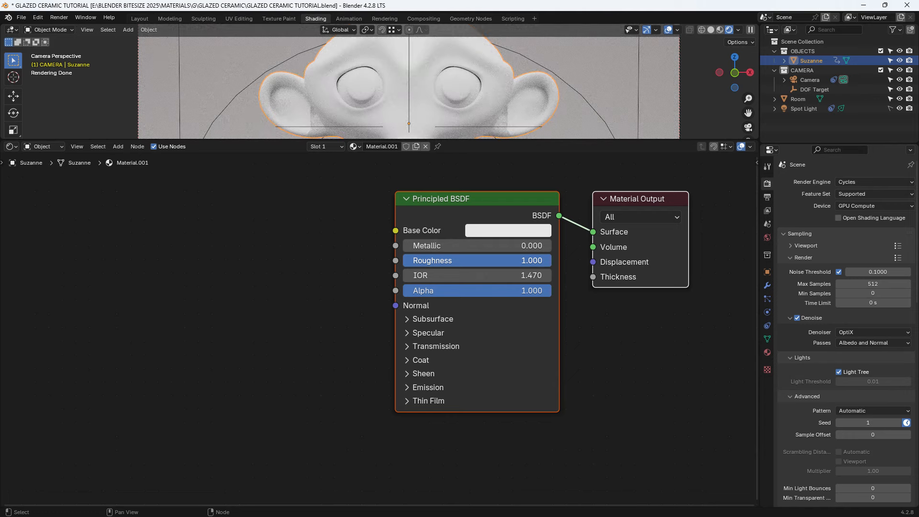
Set the Principled BSDF's Subsurface weight to 1 and all three subsurface radius values to 0.1.
{"action": "middle_click_drag", "start_coordinate": [478, 319], "coordinate": [465, 236]}
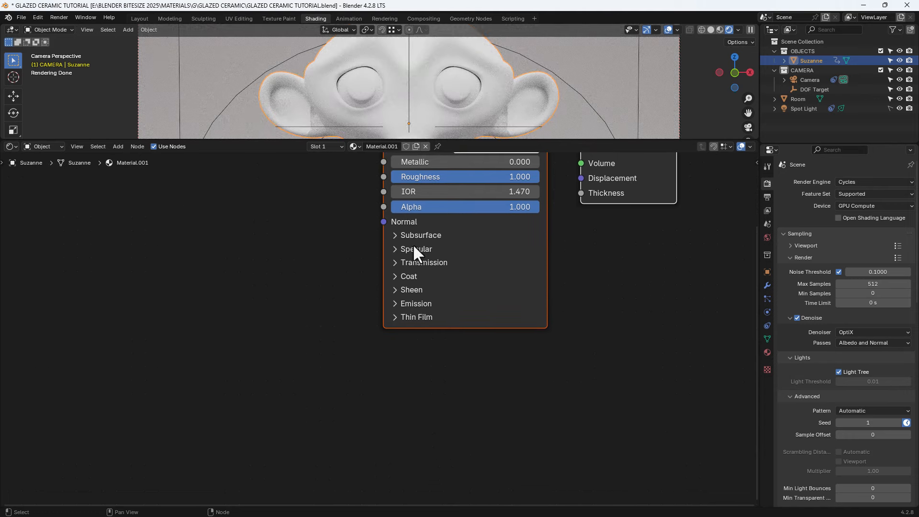
{"action": "left_click", "coordinate": [416, 236]}
{"action": "left_click", "coordinate": [426, 267]}
{"action": "type", "text": "1"}
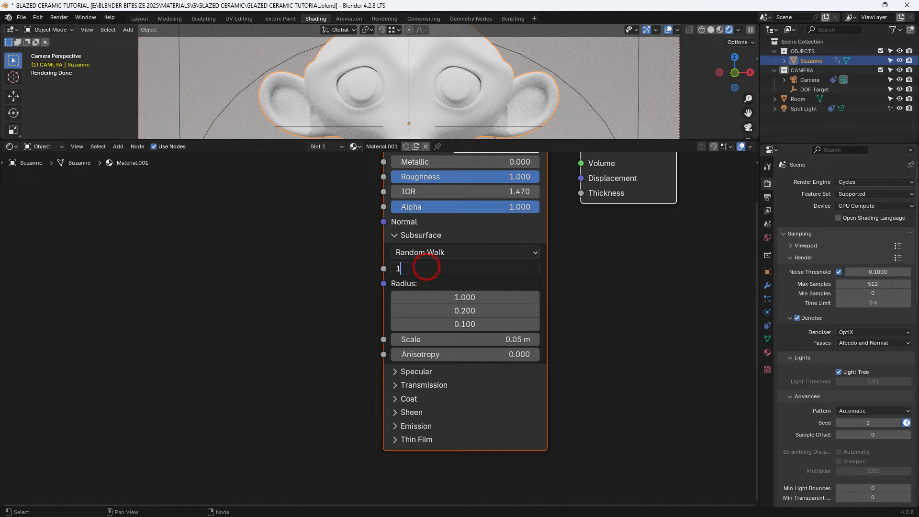
{"action": "key", "text": "Tab"}
{"action": "type", "text": "0.1"}
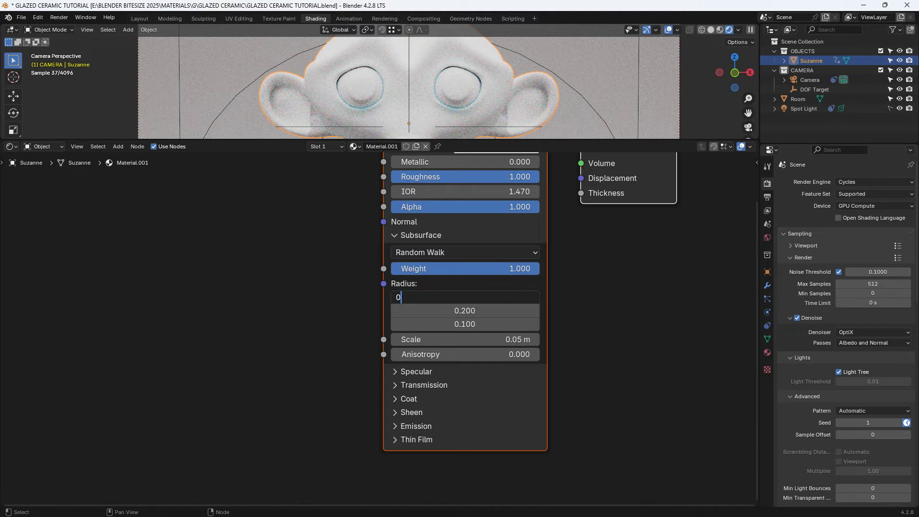
{"action": "key", "text": "Tab"}
{"action": "type", "text": "0.41"}
{"action": "key", "text": "Tab"}
{"action": "type", "text": "0.41"}
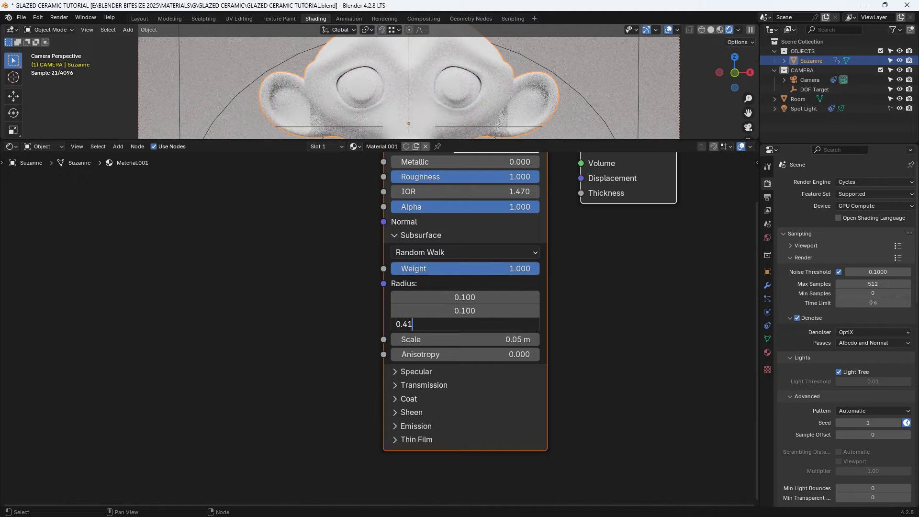
{"action": "type", "text": "1"}
{"action": "key", "text": "Return"}
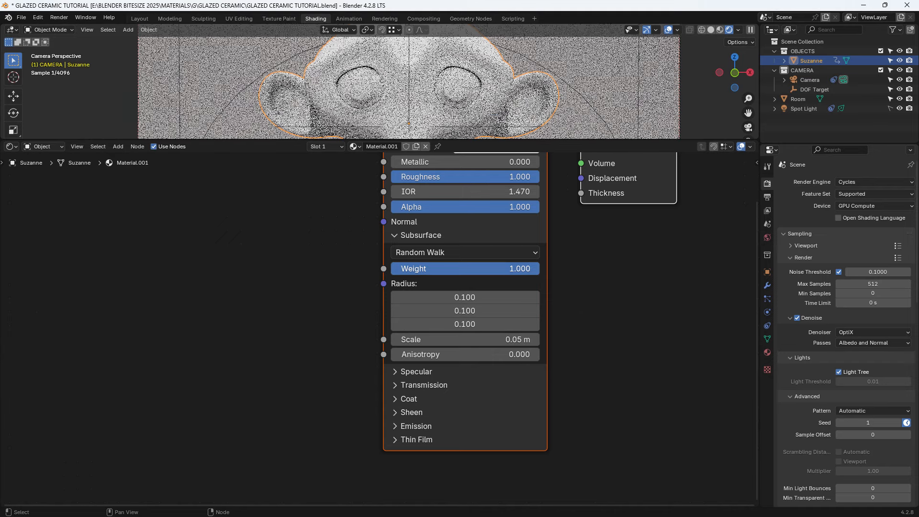
Set the Subsurface scale to 0.5 m and expand the Specular settings of the Principled BSDF.
{"action": "double_click", "coordinate": [445, 337]}
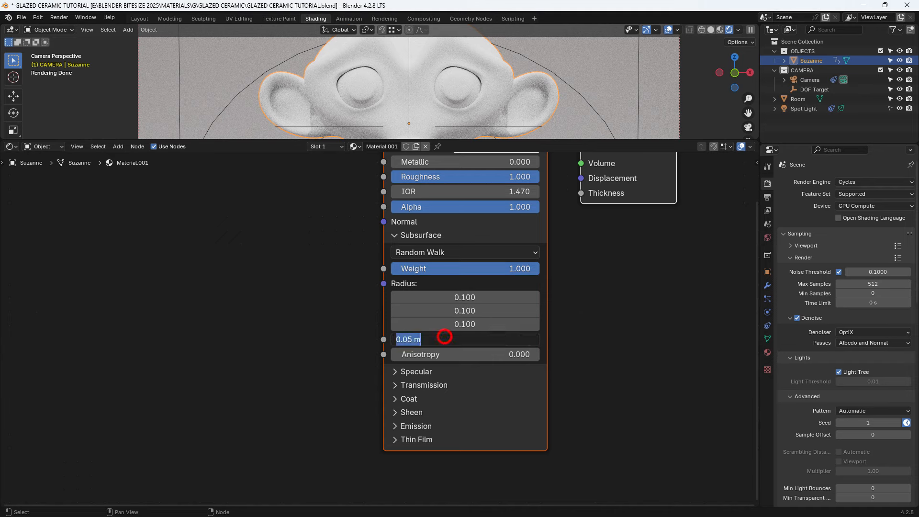
{"action": "type", "text": "0.5"}
{"action": "key", "text": "Return"}
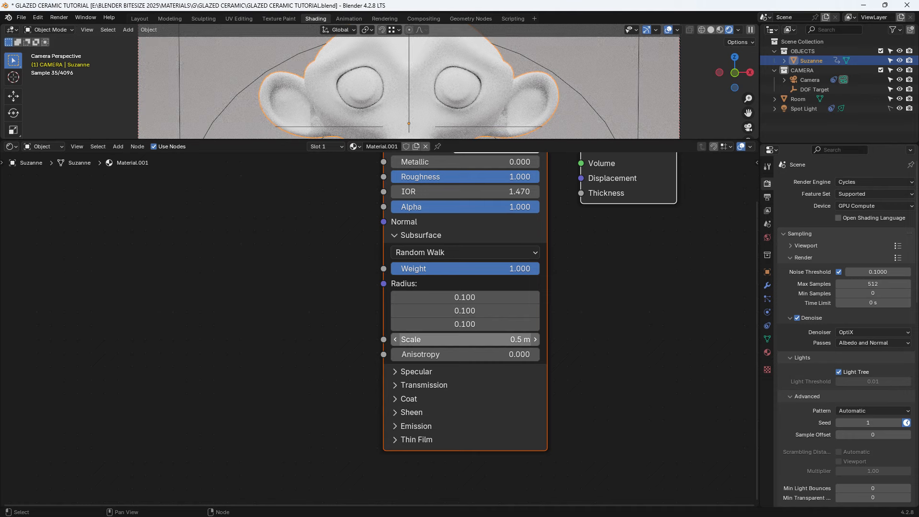
{"action": "scroll", "coordinate": [441, 339], "scroll_direction": "down", "scroll_amount": 4, "text": "shift"}
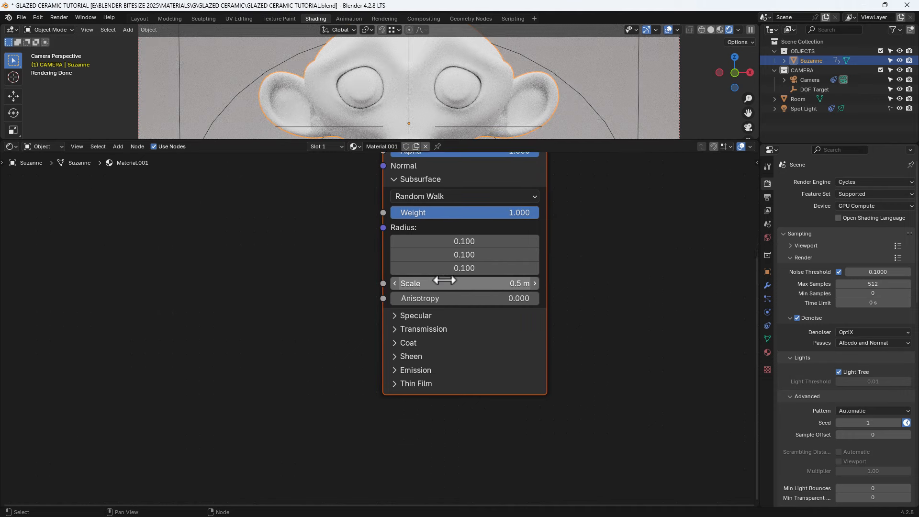
{"action": "left_click", "coordinate": [421, 288]}
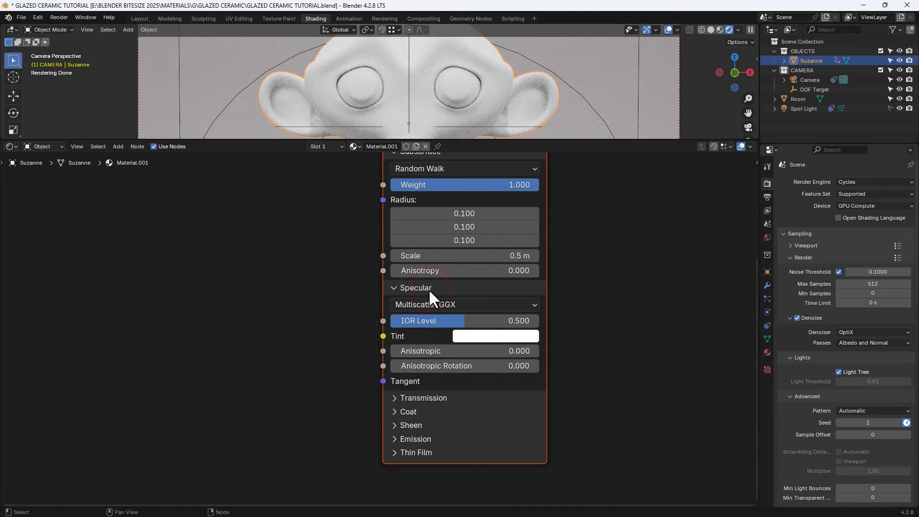
{"action": "scroll", "coordinate": [429, 289], "scroll_direction": "down", "scroll_amount": 3, "text": "shift"}
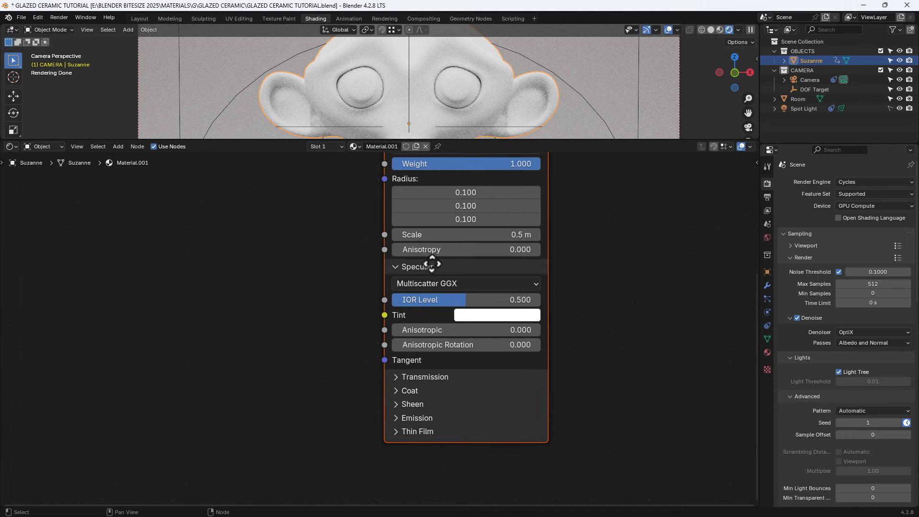
Set the Principled BSDF's Coat roughness to 0.05 and Coat IOR to 1.65.
{"action": "middle_click_drag", "start_coordinate": [438, 328], "coordinate": [441, 281]}
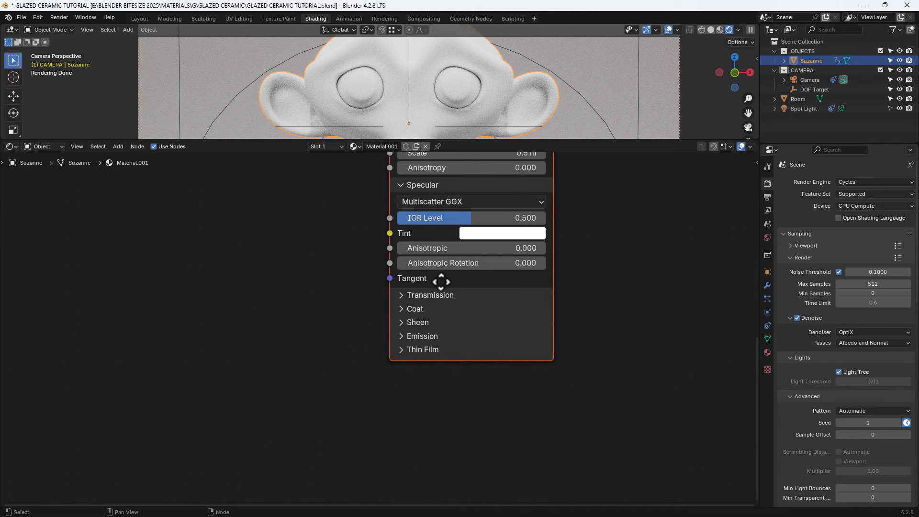
{"action": "left_click", "coordinate": [423, 311]}
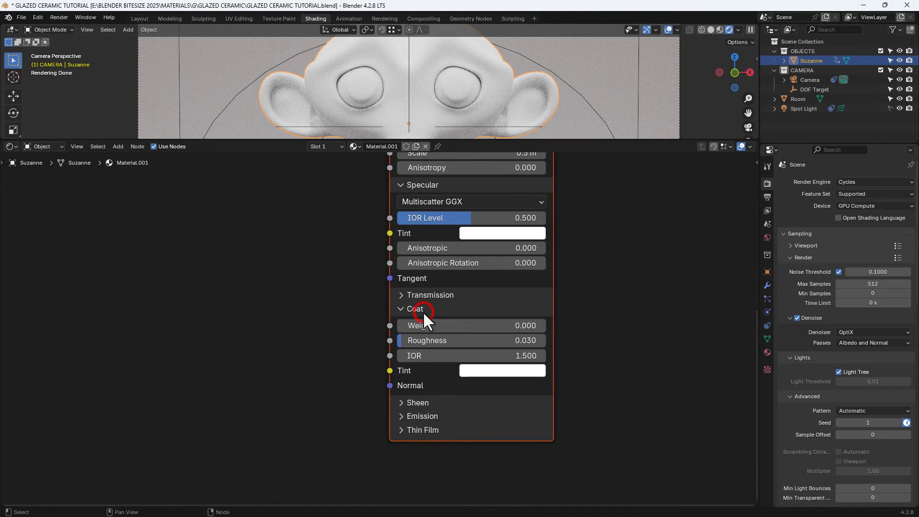
{"action": "left_click", "coordinate": [426, 341]}
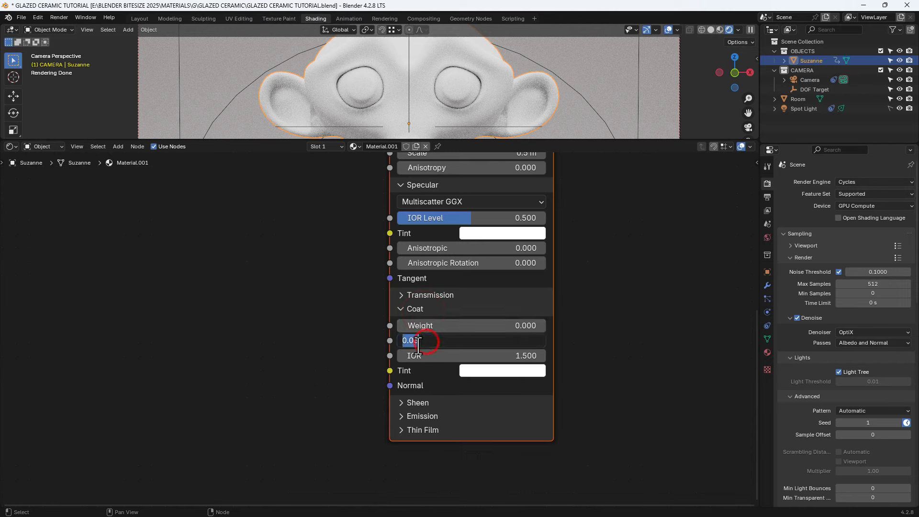
{"action": "type", "text": ".05"}
{"action": "key", "text": "Tab"}
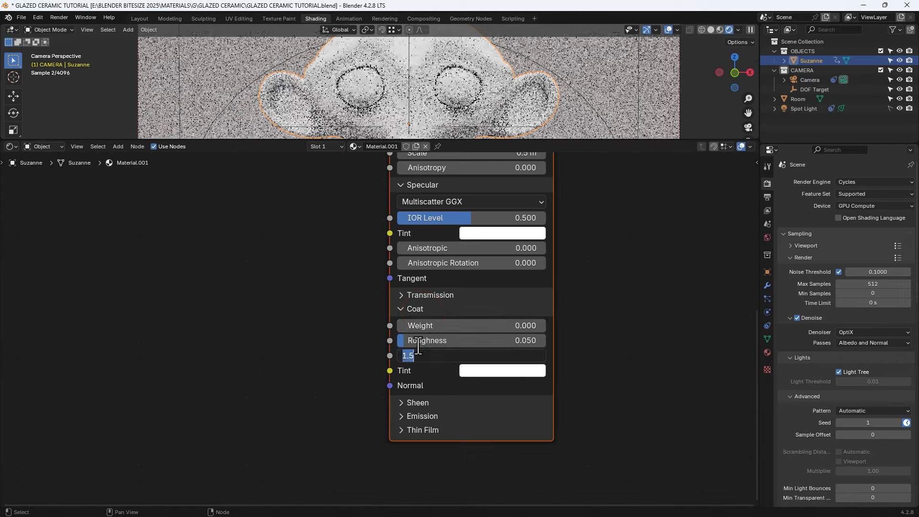
{"action": "type", "text": "1.65"}
{"action": "key", "text": "Return"}
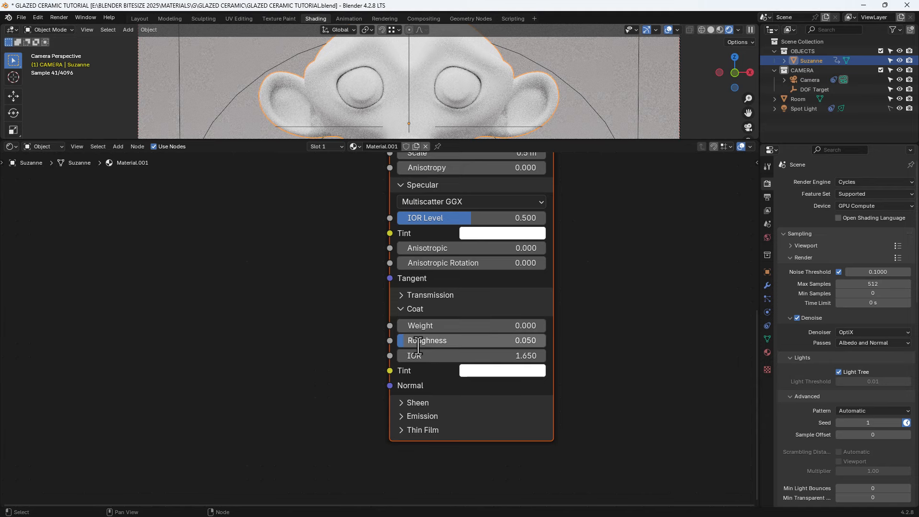
Add an RGB input node and place it to the left of the Principled BSDF.
{"action": "scroll", "coordinate": [435, 340], "scroll_direction": "down", "scroll_amount": 3}
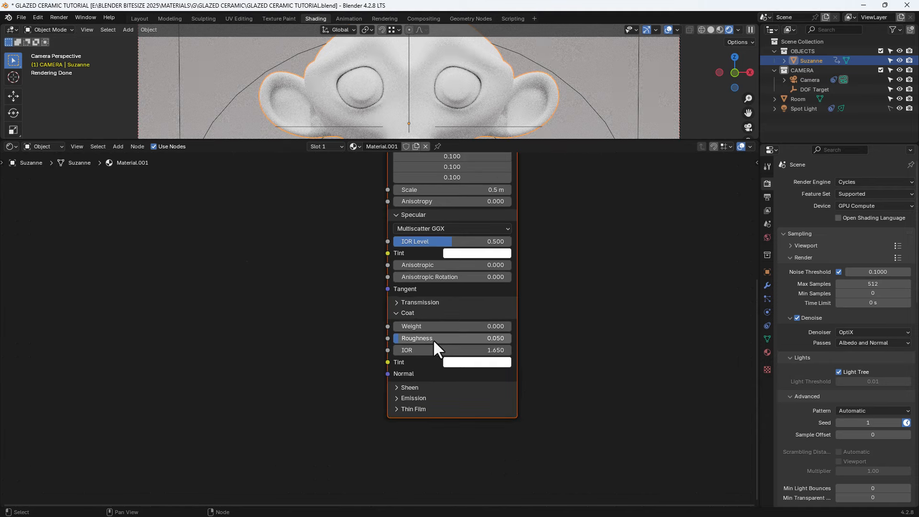
{"action": "middle_click_drag", "start_coordinate": [439, 336], "coordinate": [588, 334]}
{"action": "scroll", "coordinate": [660, 314], "scroll_direction": "up", "scroll_amount": 1}
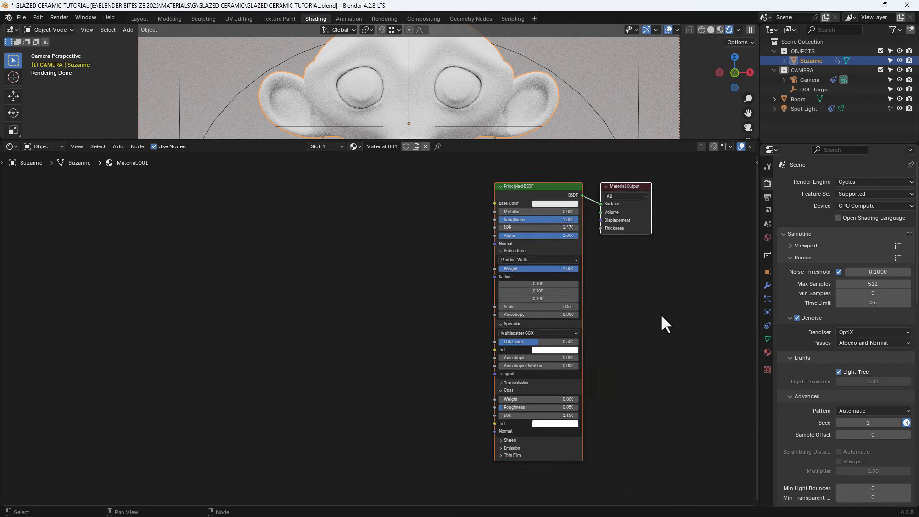
{"action": "left_click", "coordinate": [310, 293]}
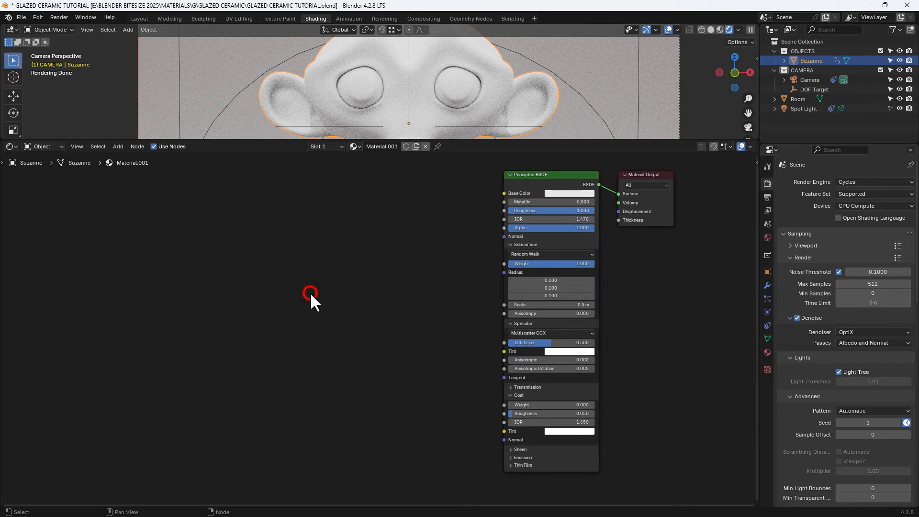
{"action": "key", "text": "shift+a"}
{"action": "type", "text": "RGB"}
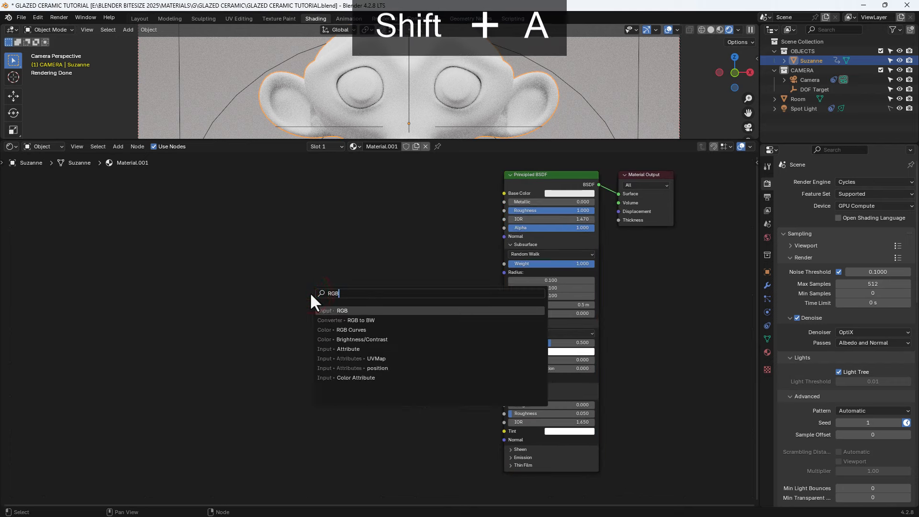
{"action": "left_click", "coordinate": [333, 310]}
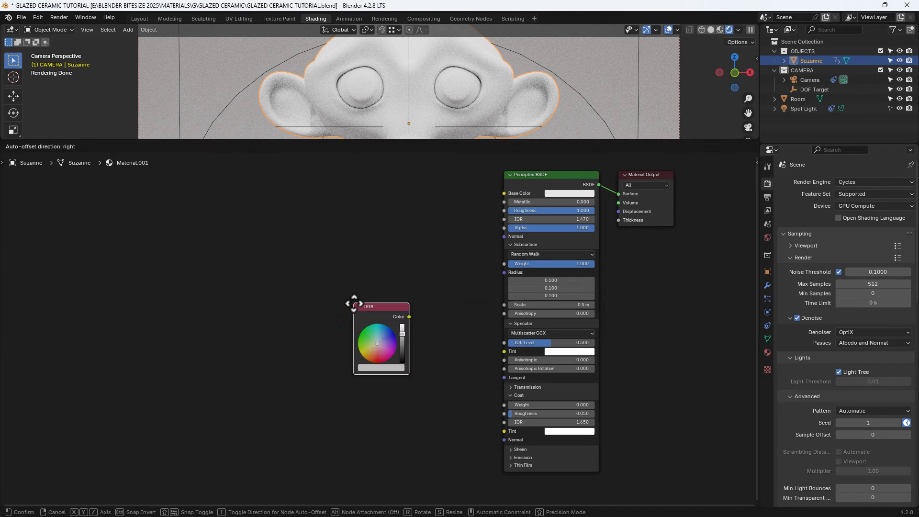
{"action": "left_click", "coordinate": [354, 304]}
Add a Value input node and place it directly above the RGB node.
{"action": "key", "text": "shift+a"}
{"action": "left_click", "coordinate": [354, 275]}
{"action": "type", "text": "v"}
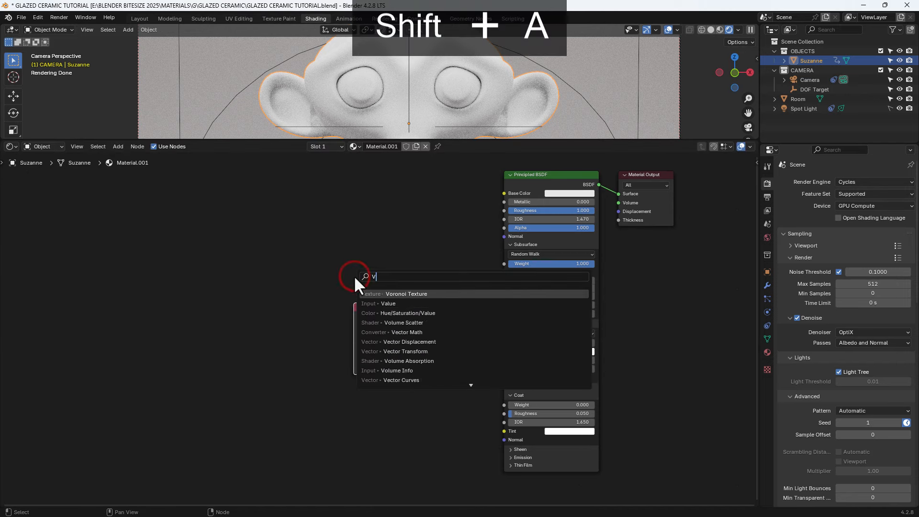
{"action": "type", "text": "ALU"}
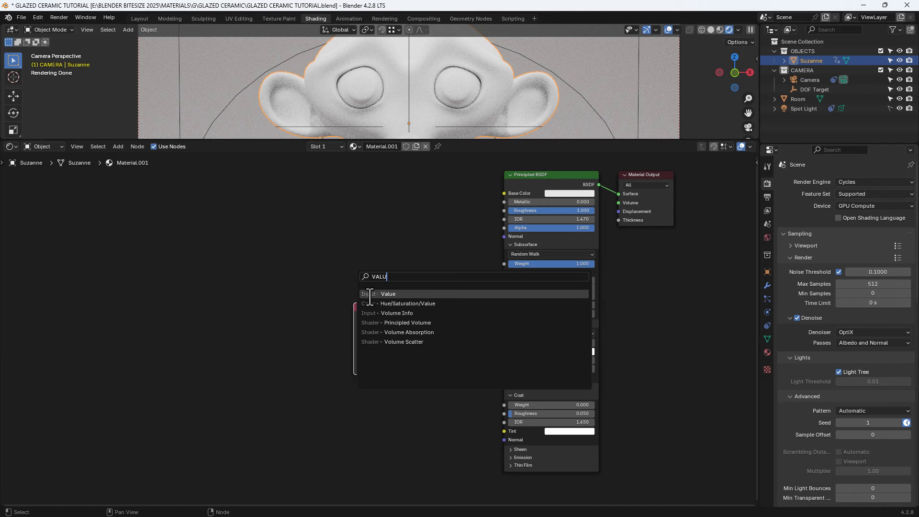
{"action": "left_click", "coordinate": [370, 294]}
{"action": "left_click", "coordinate": [353, 266]}
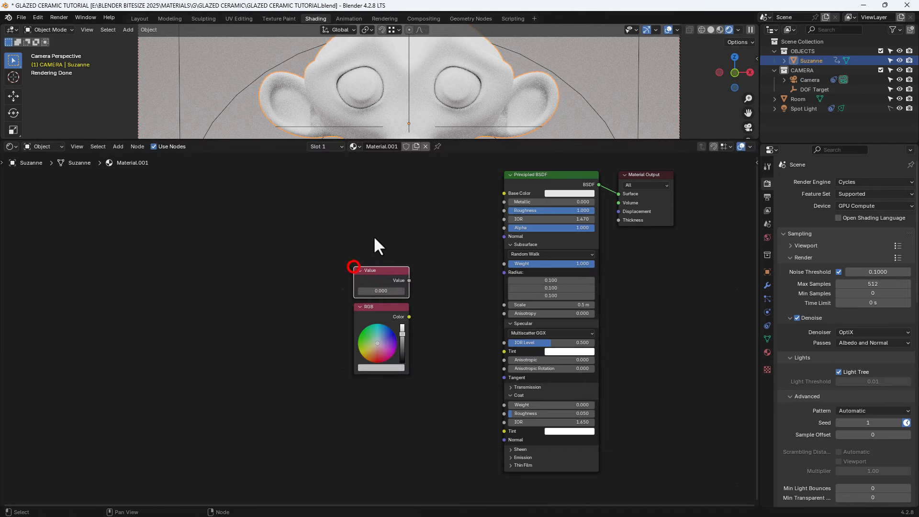
Add a Mix node with the Color data type beside the Principled BSDF and connect its Result to Base Color.
{"action": "key", "text": "shift+a"}
{"action": "left_click", "coordinate": [375, 238]}
{"action": "type", "text": "MI"}
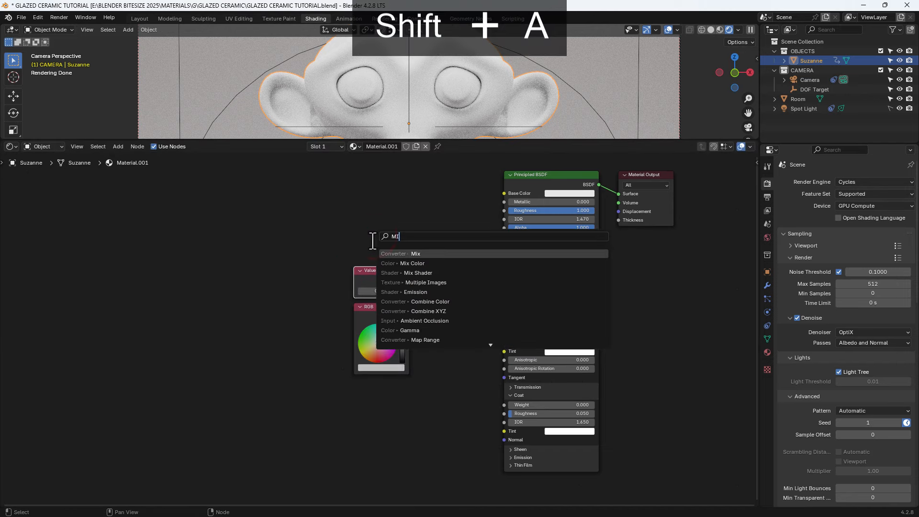
{"action": "left_click", "coordinate": [398, 254]}
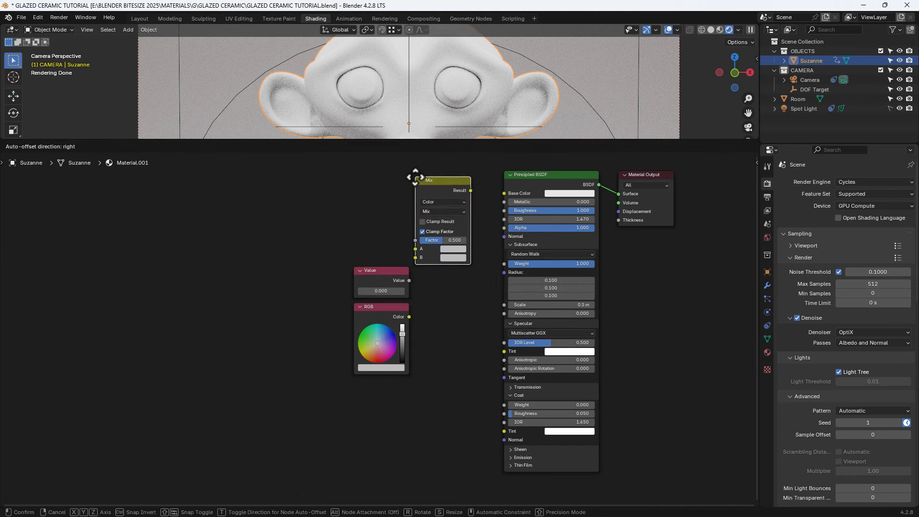
{"action": "left_click", "coordinate": [417, 178]}
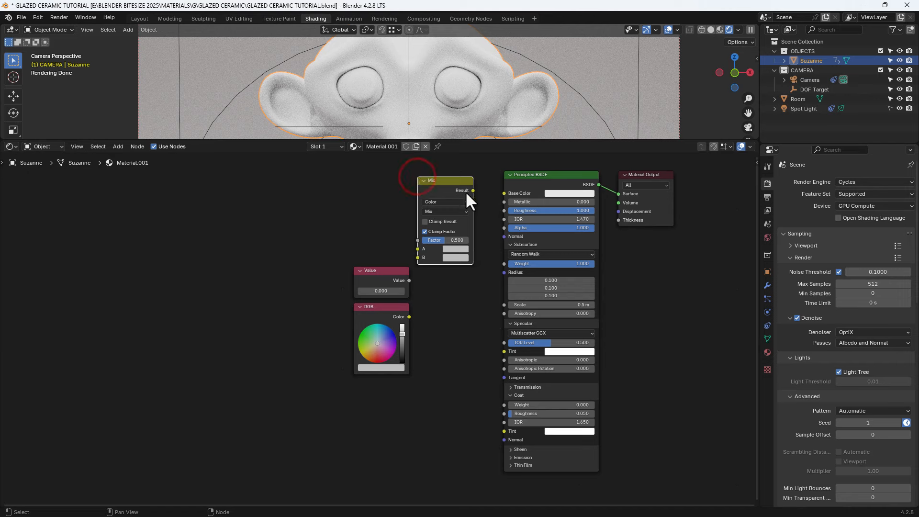
{"action": "left_click_drag", "start_coordinate": [473, 191], "coordinate": [495, 193]}
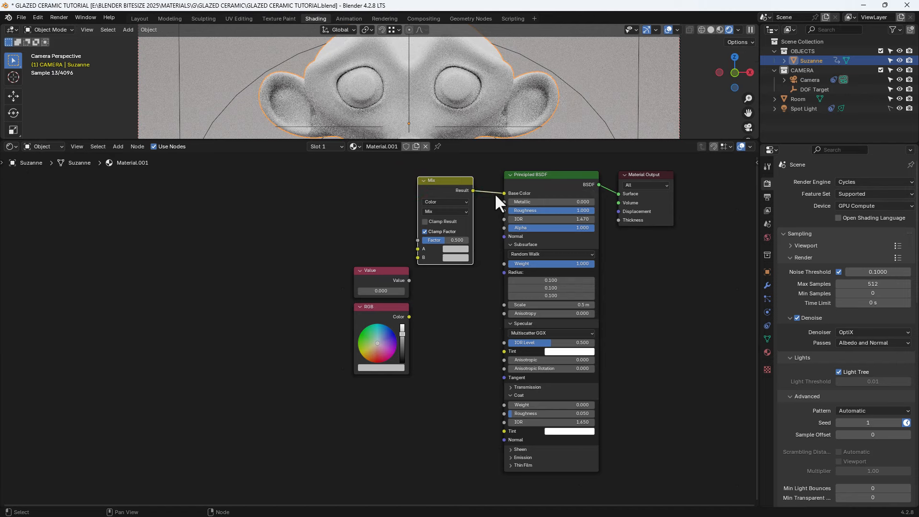
Set the Mix node's blending mode to Color.
{"action": "left_click", "coordinate": [463, 211]}
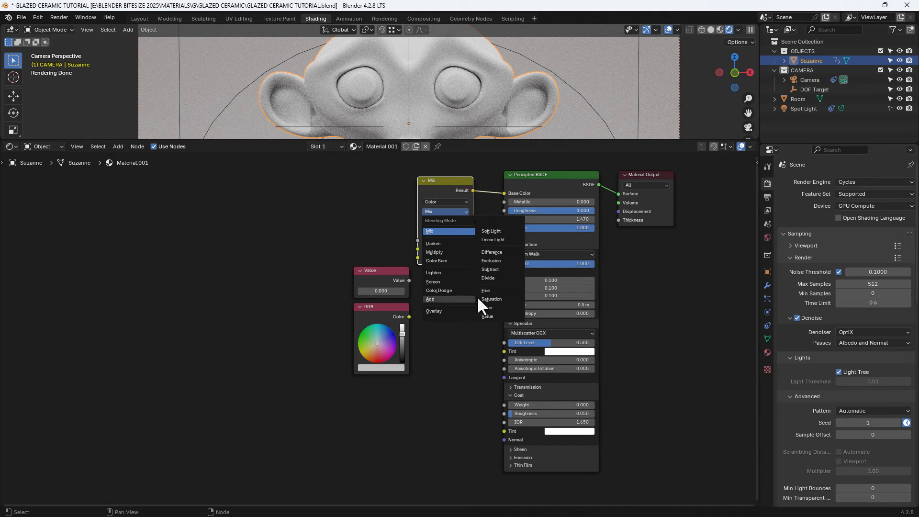
{"action": "left_click", "coordinate": [487, 308]}
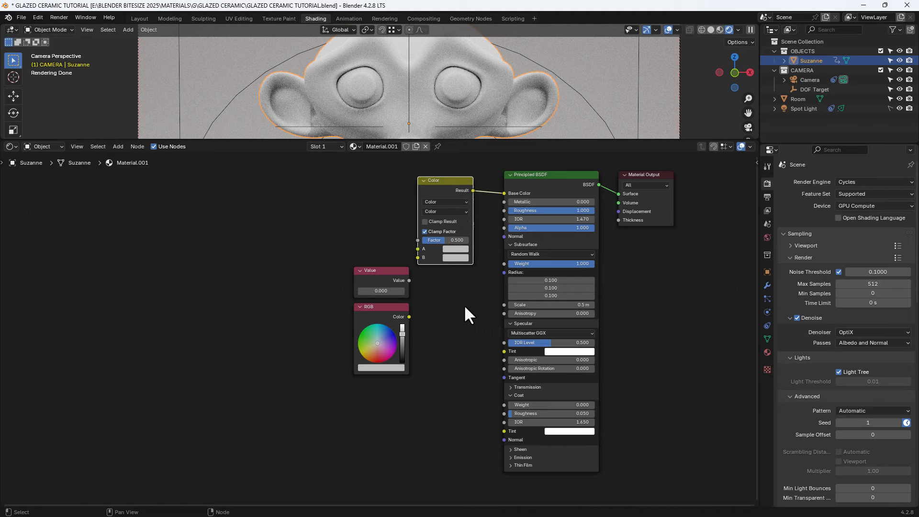
Connect the Value node to the Mix node's Factor, reposition the Value and RGB nodes, and set the value to 0.7.
{"action": "left_click_drag", "start_coordinate": [410, 281], "coordinate": [412, 277]}
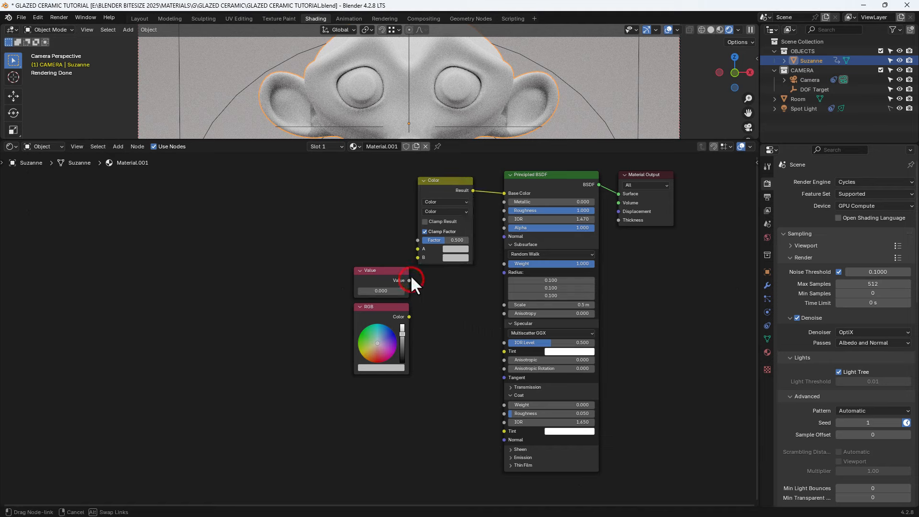
{"action": "left_click_drag", "start_coordinate": [418, 239], "coordinate": [418, 240]}
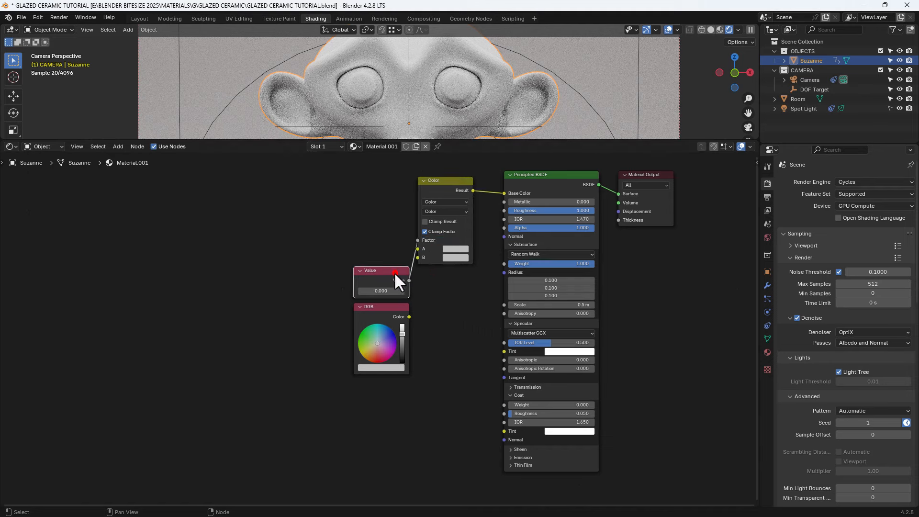
{"action": "left_click_drag", "start_coordinate": [395, 272], "coordinate": [387, 252]}
{"action": "left_click_drag", "start_coordinate": [393, 306], "coordinate": [384, 289]}
{"action": "left_click", "coordinate": [378, 275]}
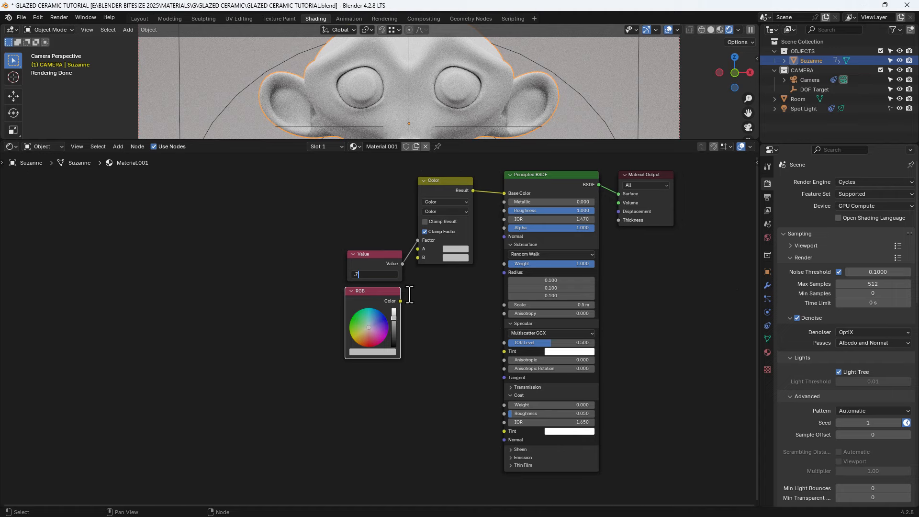
{"action": "type", "text": ".7"}
{"action": "key", "text": "Return"}
Align the RGB node under the Value node and connect its Color to the Mix node's B, Specular Tint and Coat Tint.
{"action": "scroll", "coordinate": [439, 371], "scroll_direction": "up", "scroll_amount": 3}
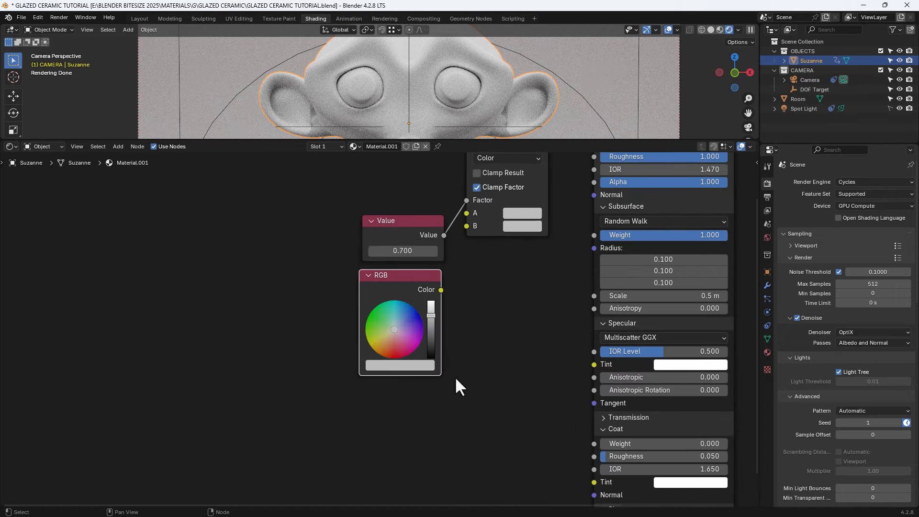
{"action": "left_click_drag", "start_coordinate": [400, 277], "coordinate": [465, 235]}
{"action": "left_click_drag", "start_coordinate": [445, 290], "coordinate": [597, 369]}
{"action": "left_click_drag", "start_coordinate": [444, 290], "coordinate": [594, 482]}
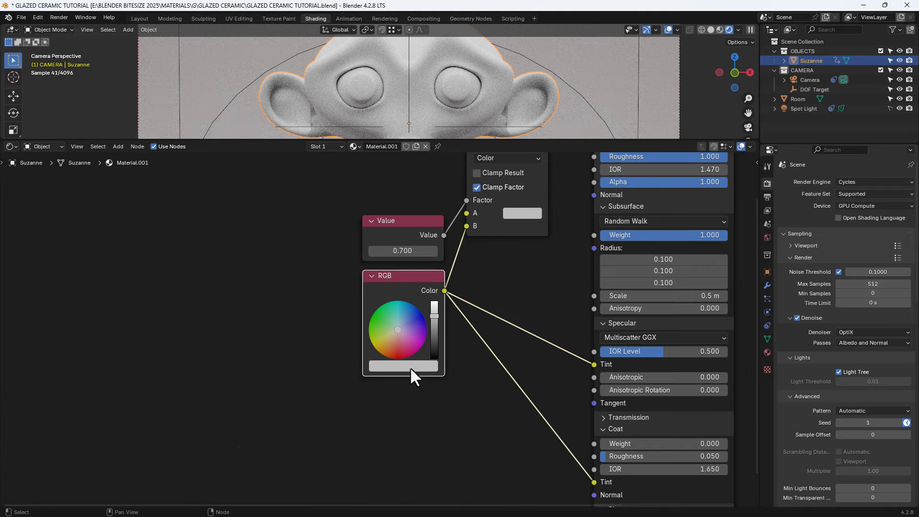
Set the RGB node's color to hue 0.25, saturation 0.05 and value 0.6.
{"action": "left_click", "coordinate": [410, 367]}
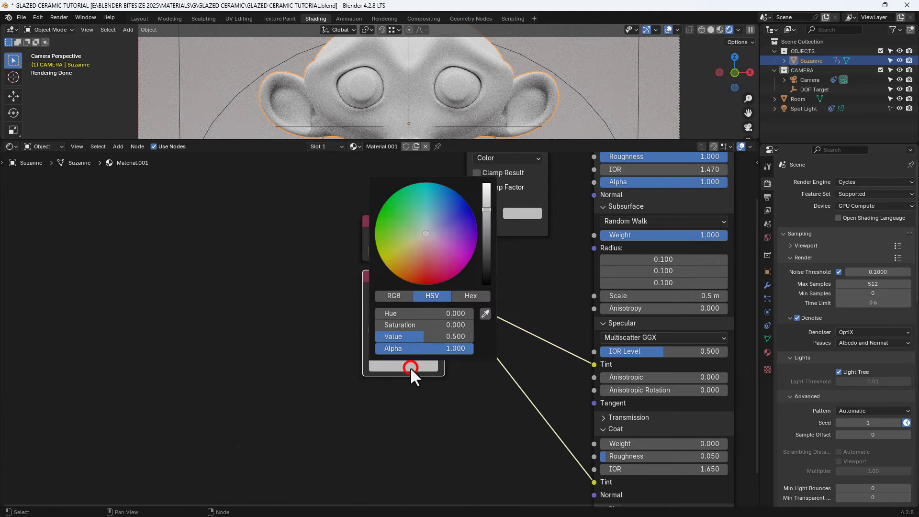
{"action": "left_click", "coordinate": [413, 325]}
{"action": "type", "text": "0"}
{"action": "key", "text": "Return"}
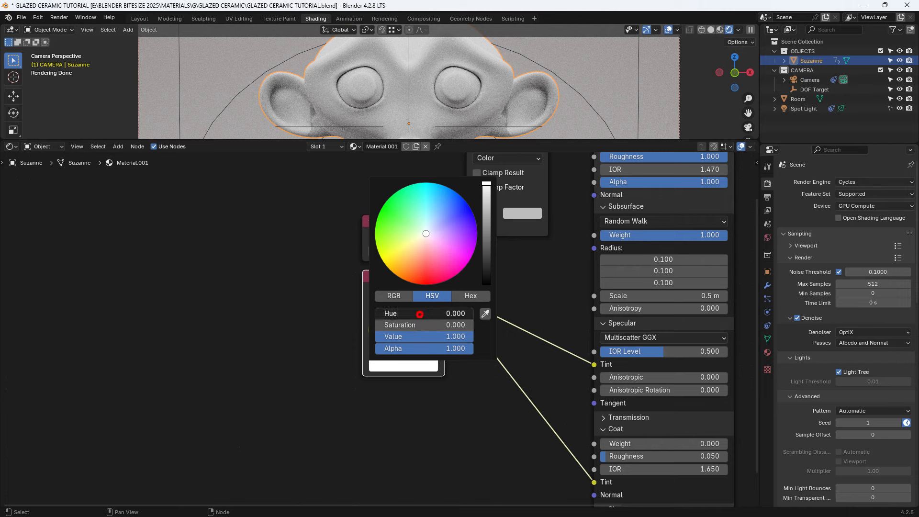
{"action": "left_click", "coordinate": [420, 314]}
{"action": "type", "text": "0.25"}
{"action": "key", "text": "Tab"}
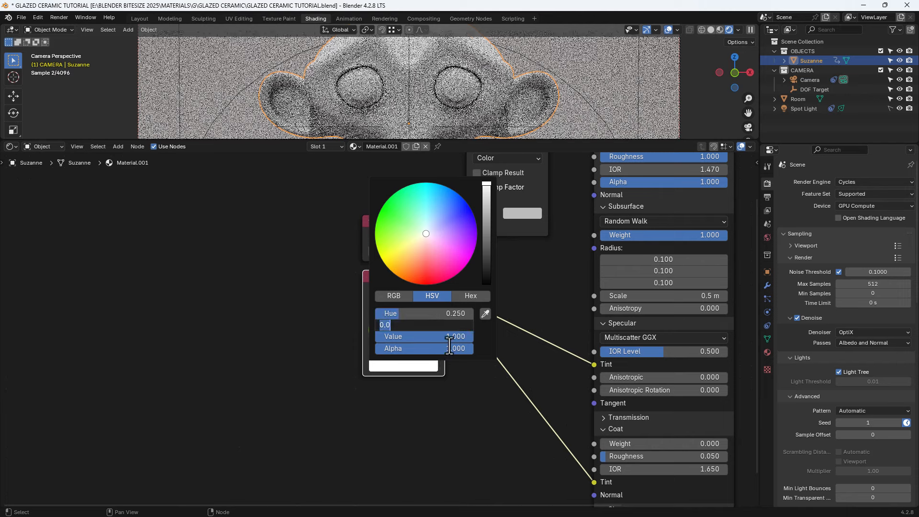
{"action": "type", "text": "0.05"}
{"action": "key", "text": "Tab"}
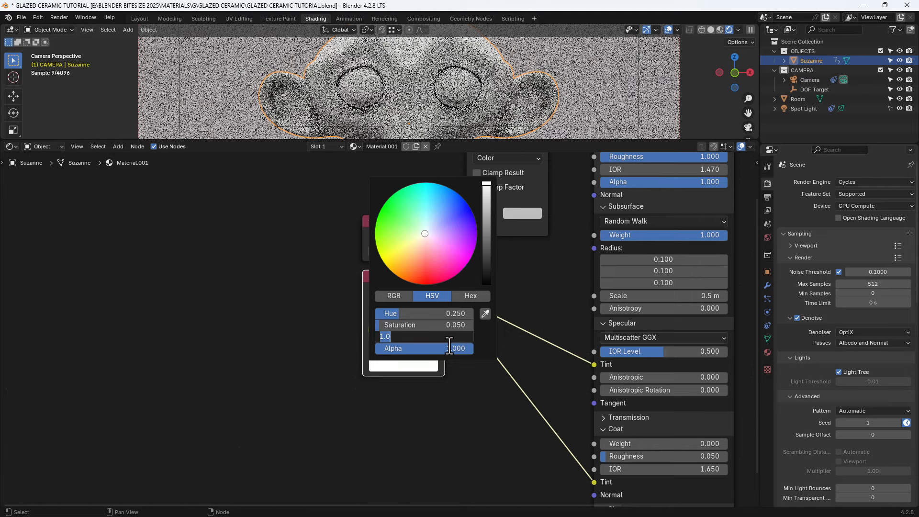
{"action": "type", "text": "0.6"}
{"action": "key", "text": "Return"}
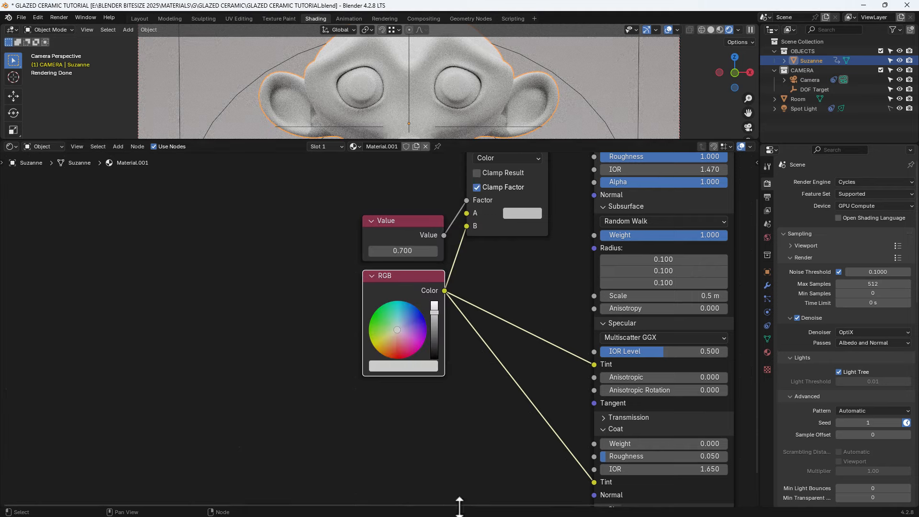
Group the Value, RGB and Mix nodes in a frame.
{"action": "scroll", "coordinate": [458, 432], "scroll_direction": "down", "scroll_amount": 2}
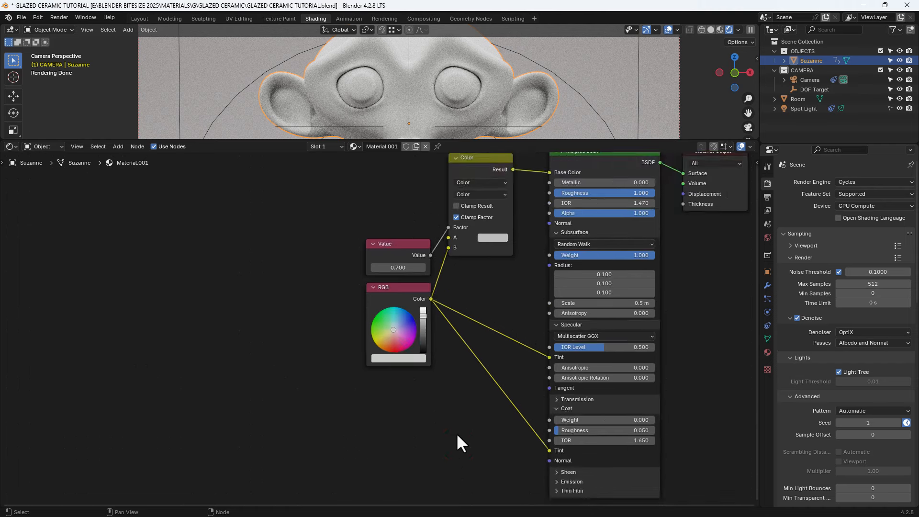
{"action": "middle_click_drag", "start_coordinate": [455, 437], "coordinate": [467, 441]}
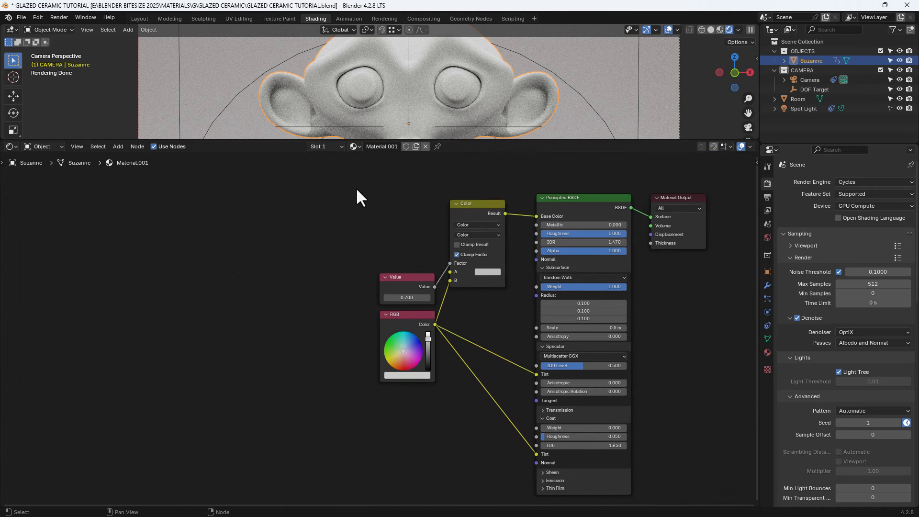
{"action": "left_click_drag", "start_coordinate": [357, 188], "coordinate": [472, 389]}
{"action": "key", "text": "shift+p"}
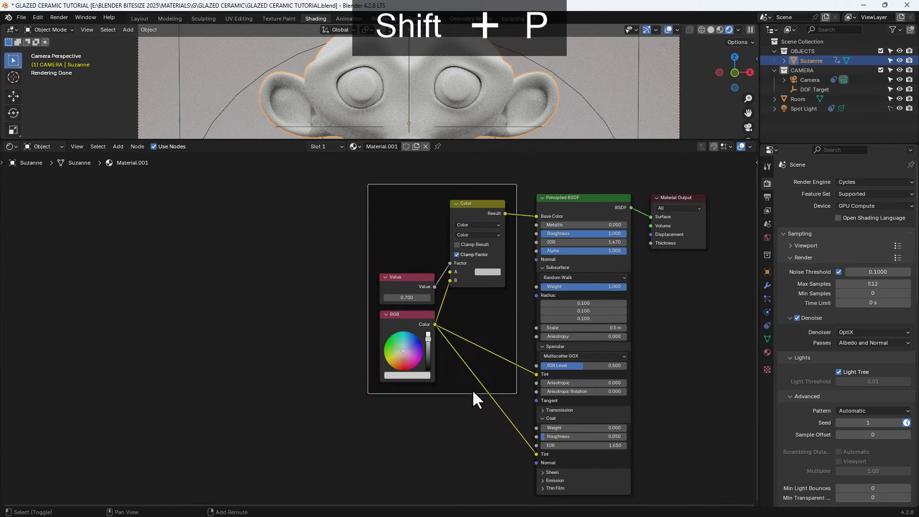
Label the frame "CERAMIC / SPECULAR / COAT COLOR" and shift it slightly downward.
{"action": "key", "text": "n"}
{"action": "left_click", "coordinate": [698, 203]}
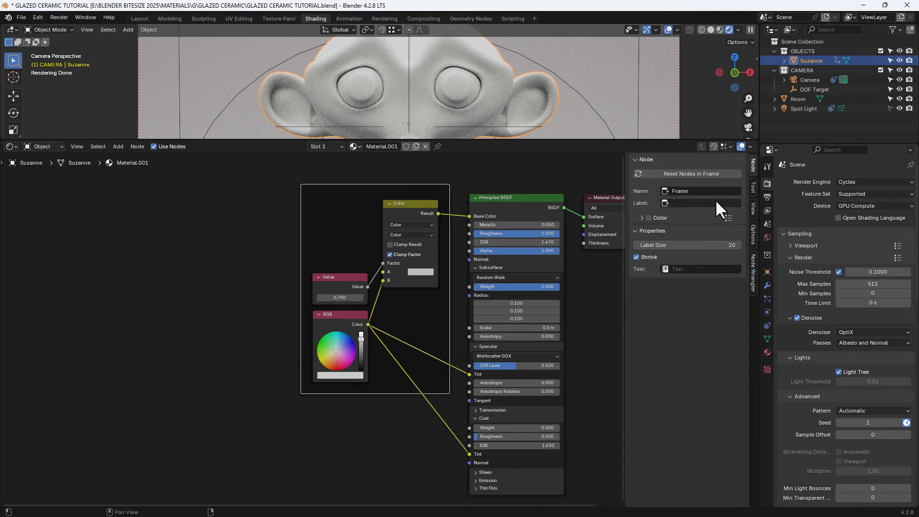
{"action": "type", "text": "CERA"}
{"action": "type", "text": "MIC / SPECULAR / COAT COLOR"}
{"action": "key", "text": "Return"}
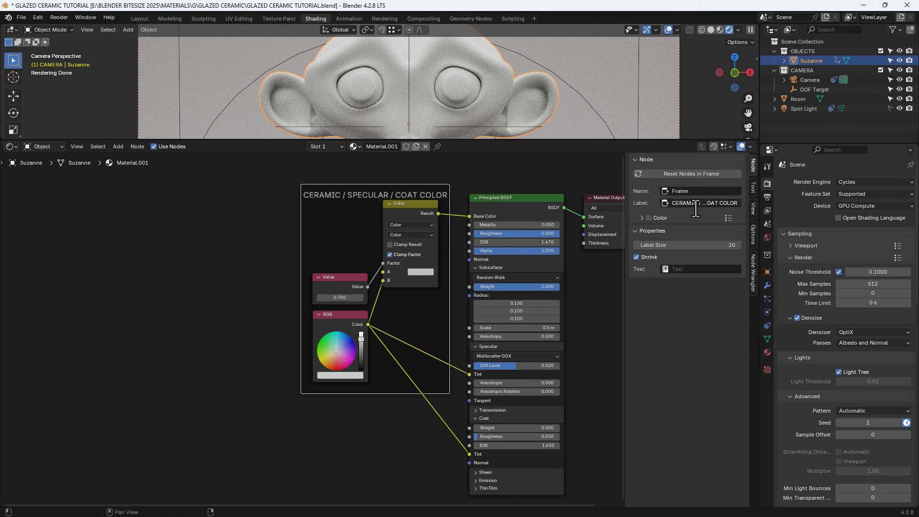
{"action": "key", "text": "n"}
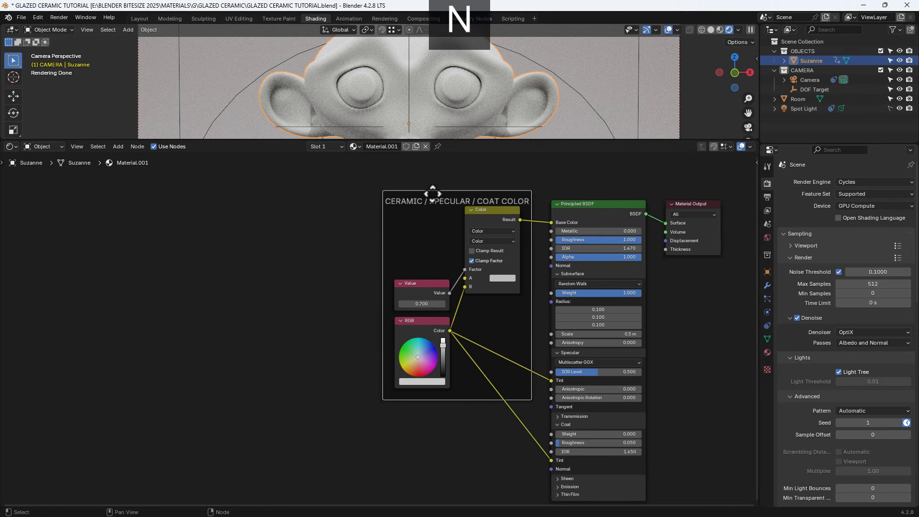
{"action": "left_click_drag", "start_coordinate": [432, 191], "coordinate": [433, 207]}
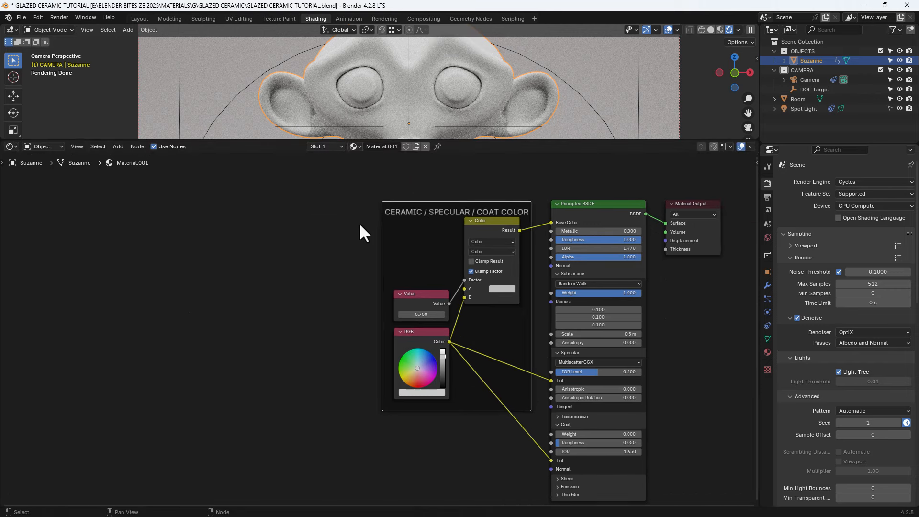
Add a Color Ramp node to the left of the frame and connect its Color to the Mix node's A input.
{"action": "left_click", "coordinate": [359, 222]}
{"action": "middle_click_drag", "start_coordinate": [332, 226], "coordinate": [420, 217]}
{"action": "left_click", "coordinate": [420, 216]}
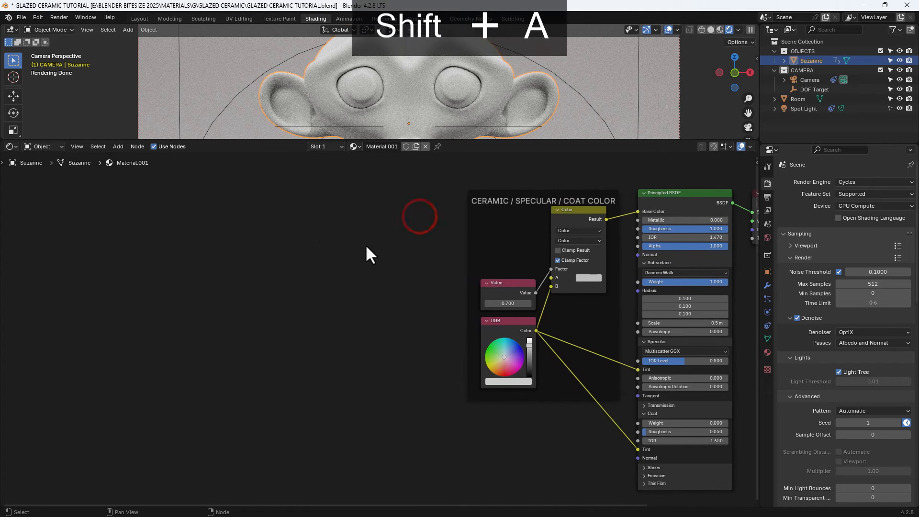
{"action": "key", "text": "shift+a"}
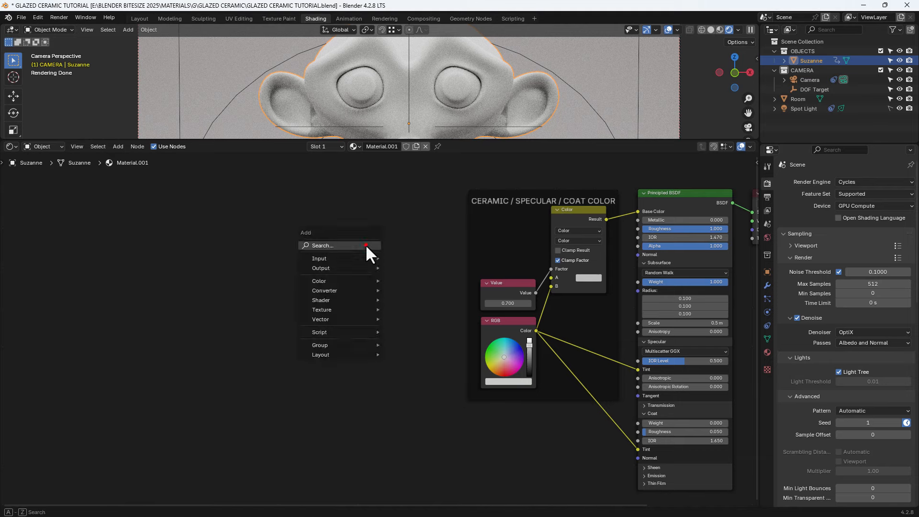
{"action": "left_click", "coordinate": [365, 244]}
{"action": "type", "text": "co"}
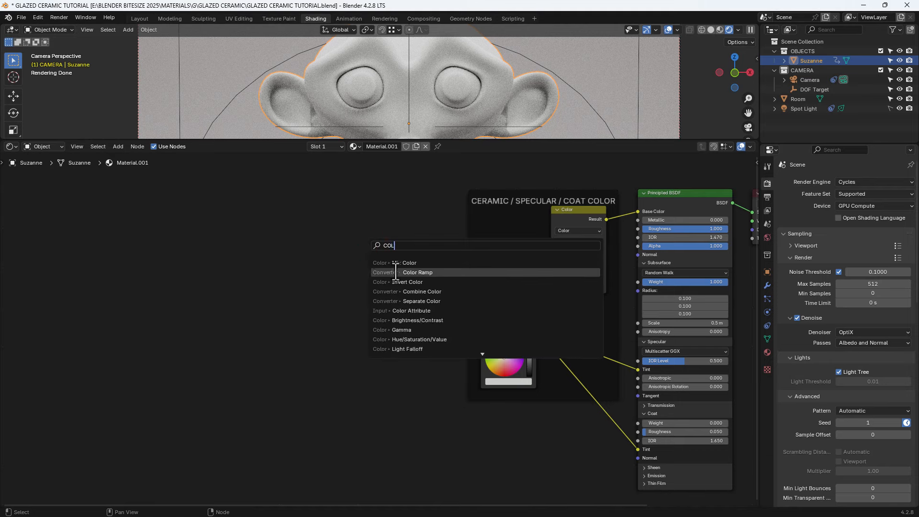
{"action": "left_click", "coordinate": [395, 271]}
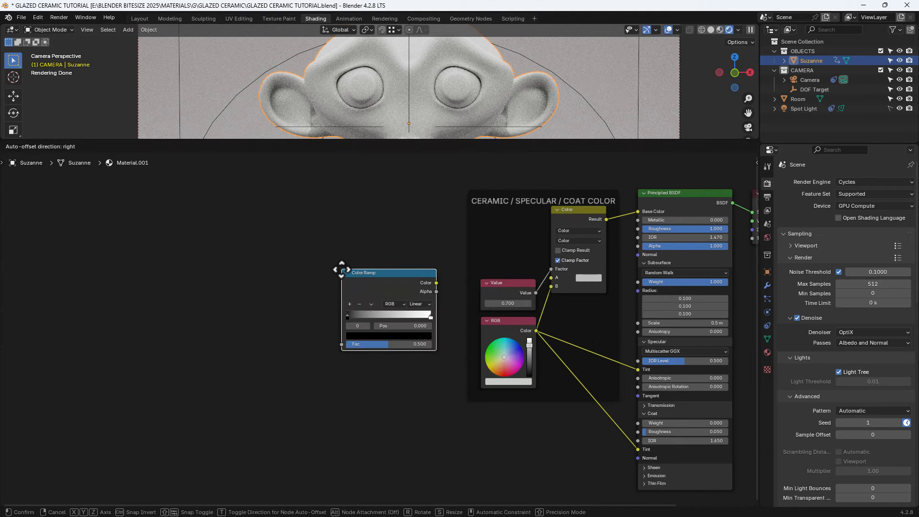
{"action": "left_click", "coordinate": [342, 269]}
{"action": "left_click_drag", "start_coordinate": [436, 282], "coordinate": [551, 278]}
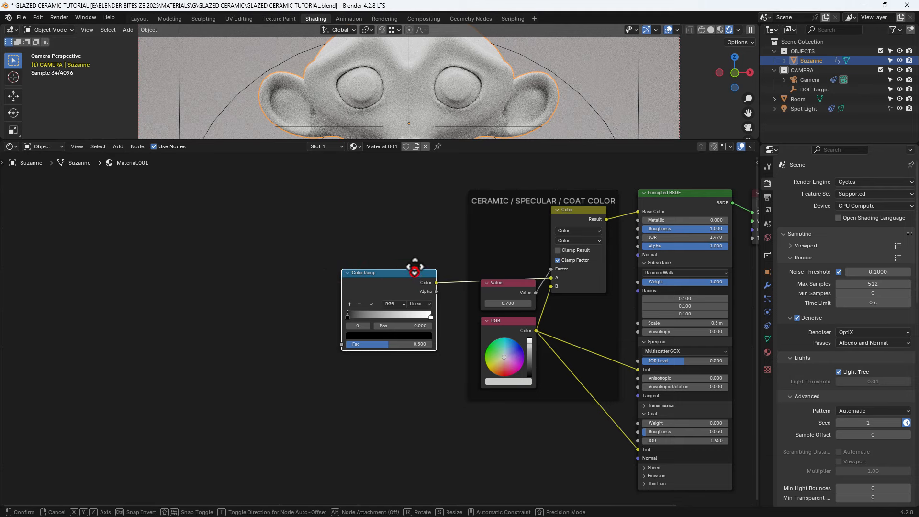
{"action": "left_click_drag", "start_coordinate": [417, 267], "coordinate": [423, 248]}
Set the Color Ramp's black stop to hue 0.25, saturation 0.025 and value 0.7.
{"action": "scroll", "coordinate": [402, 284], "scroll_direction": "up", "scroll_amount": 3}
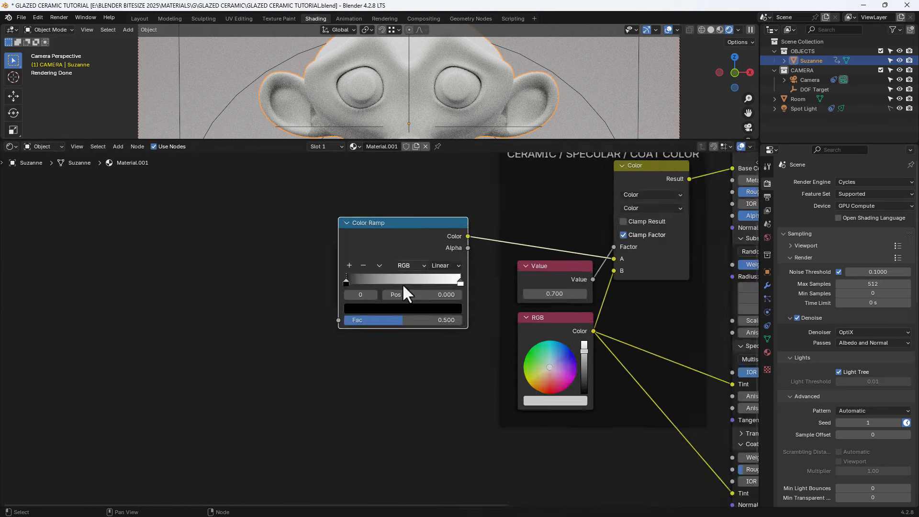
{"action": "left_click", "coordinate": [338, 270]}
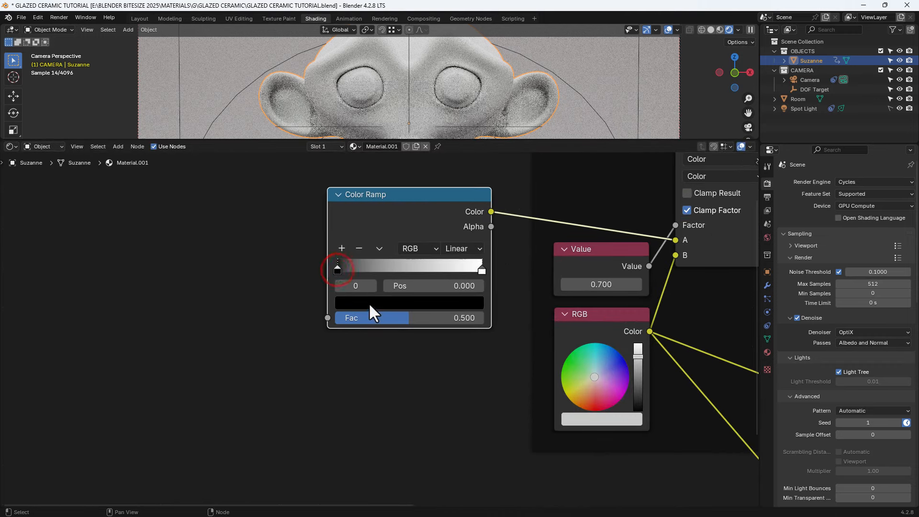
{"action": "left_click", "coordinate": [370, 302]}
{"action": "left_click", "coordinate": [375, 241]}
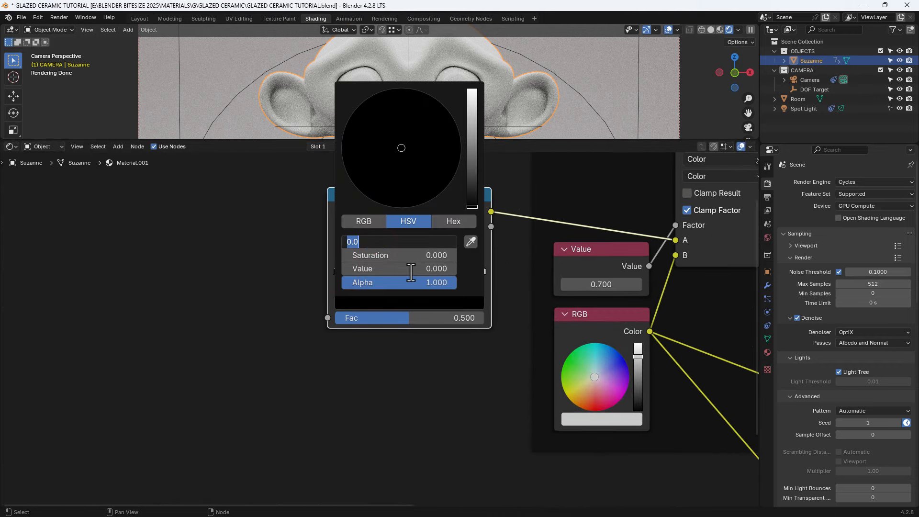
{"action": "type", "text": "0.25"}
{"action": "key", "text": "Tab"}
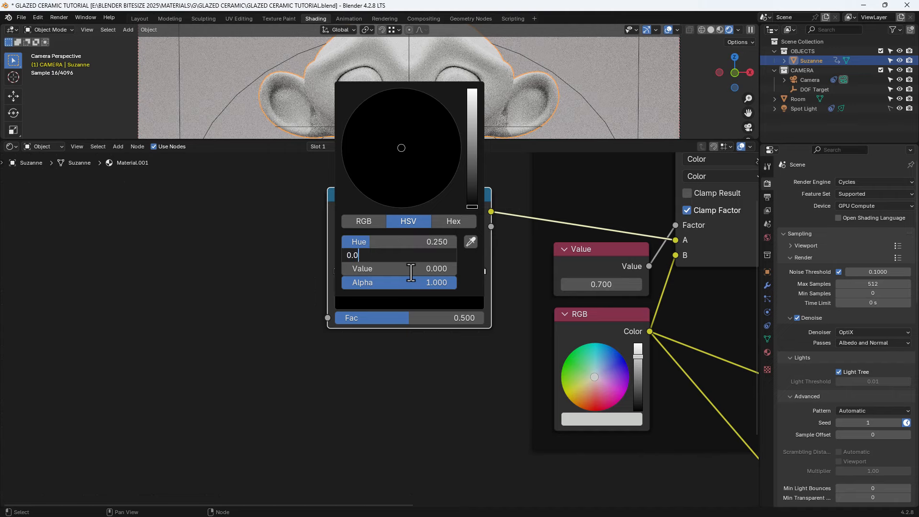
{"action": "type", "text": "0.025"}
{"action": "key", "text": "Tab"}
{"action": "type", "text": "0.7"}
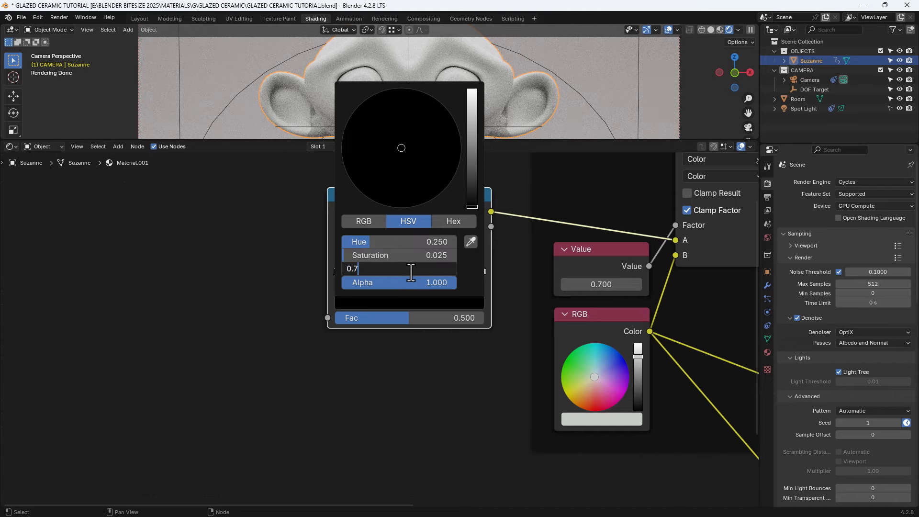
{"action": "key", "text": "Return"}
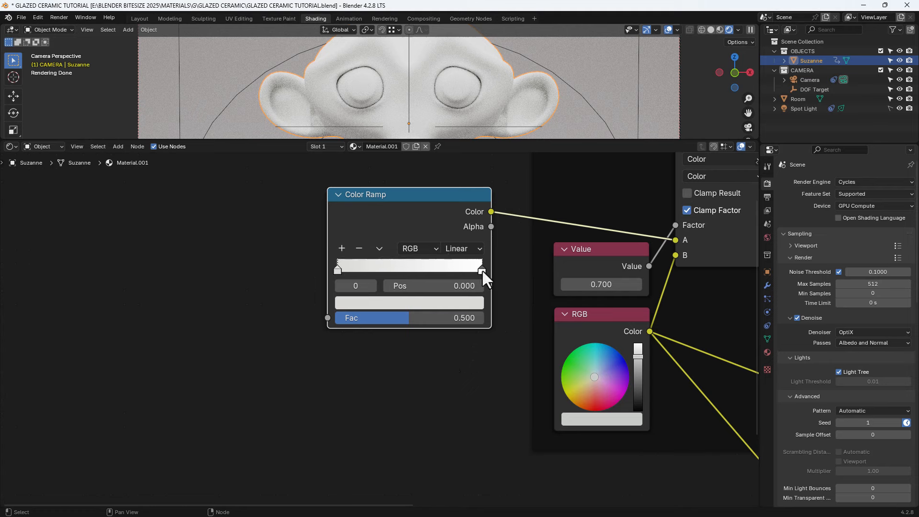
Set the Color Ramp's end stop at position 1 to hue 0, saturation 0 and value 1.
{"action": "left_click", "coordinate": [482, 269]}
{"action": "left_click", "coordinate": [459, 304]}
{"action": "left_click", "coordinate": [418, 242]}
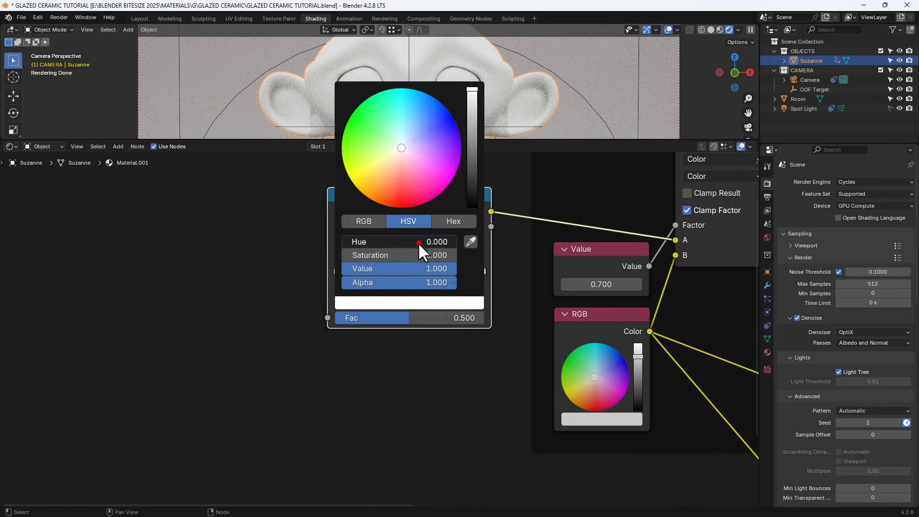
{"action": "type", "text": "0"}
{"action": "key", "text": "Tab"}
{"action": "key", "text": "Tab"}
{"action": "type", "text": "0"}
{"action": "key", "text": "Return"}
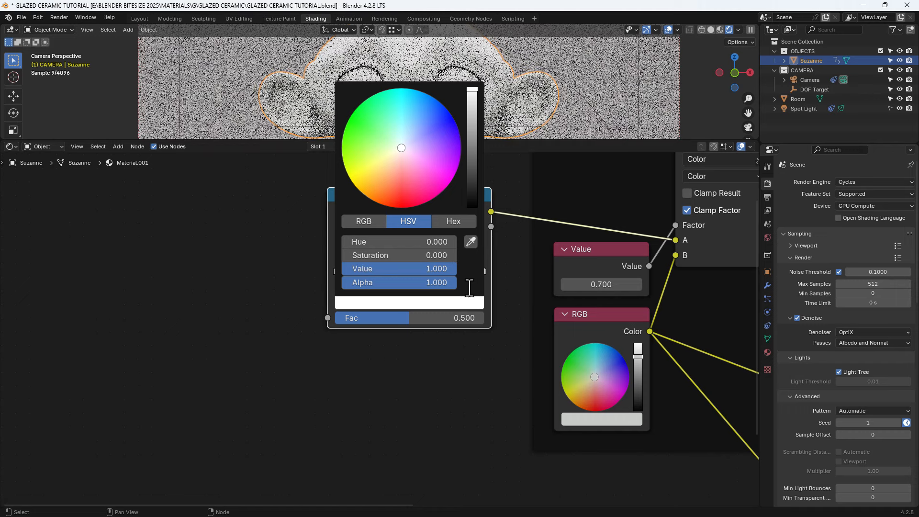
{"action": "left_click", "coordinate": [449, 347]}
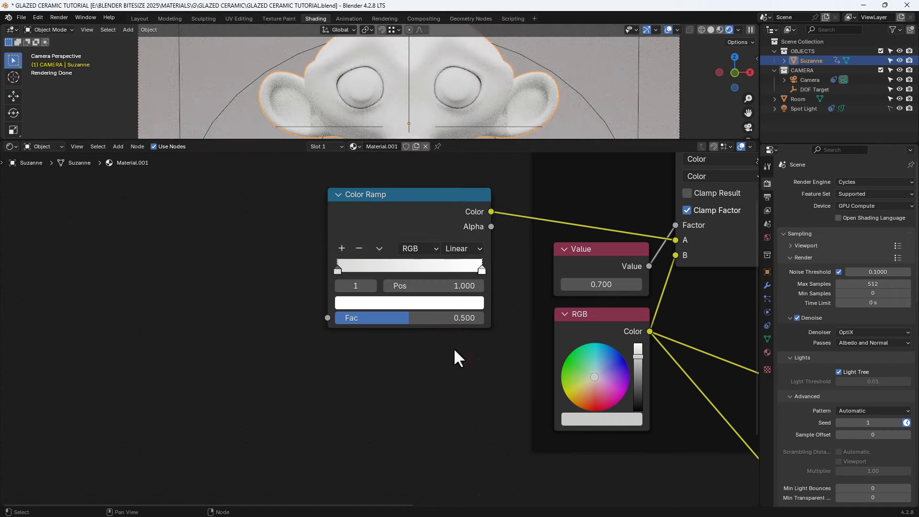
Add a Mix Color node to the left of the Color Ramp and connect its Result to the ramp's Fac.
{"action": "scroll", "coordinate": [456, 349], "scroll_direction": "down", "scroll_amount": 3}
{"action": "middle_click_drag", "start_coordinate": [434, 365], "coordinate": [535, 363]}
{"action": "key", "text": "shift+a"}
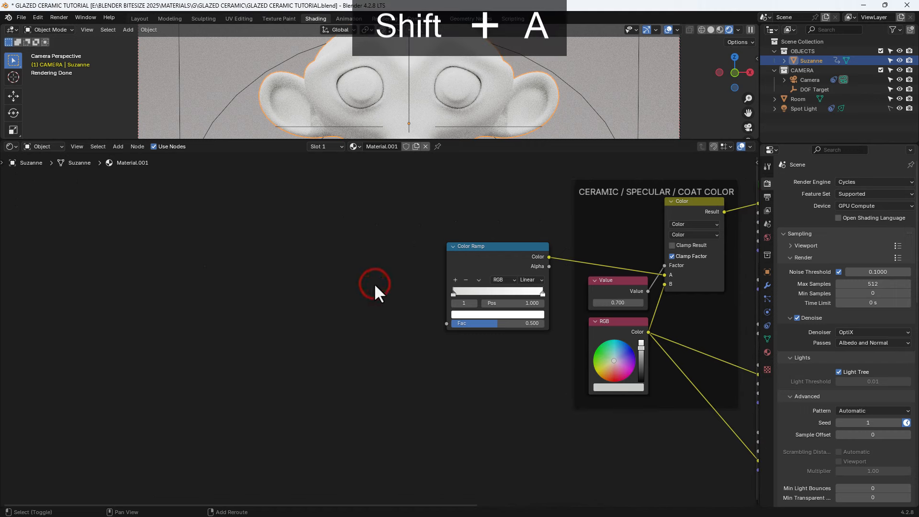
{"action": "type", "text": "MI"}
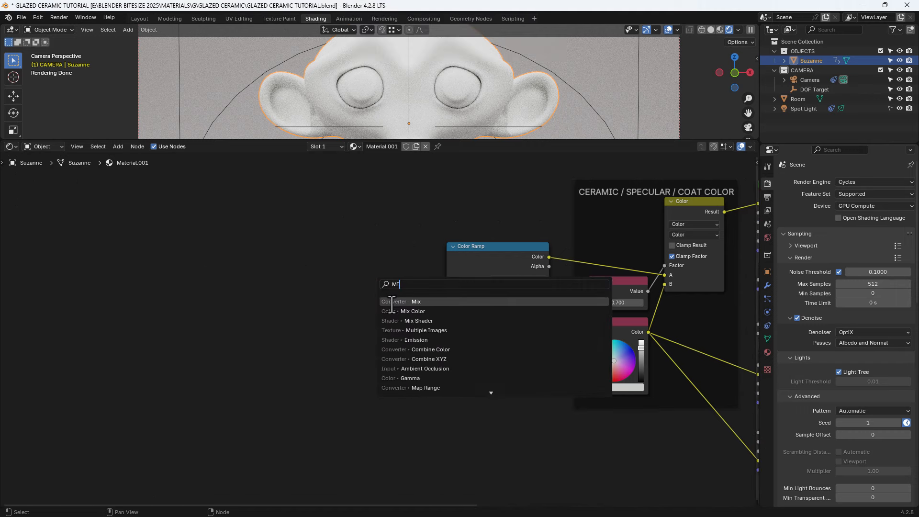
{"action": "left_click", "coordinate": [402, 302]}
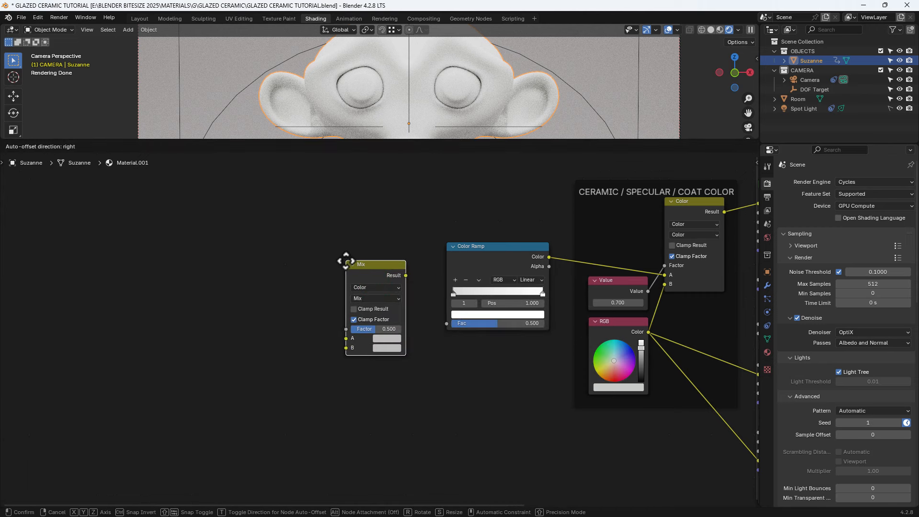
{"action": "left_click", "coordinate": [345, 261]}
{"action": "left_click_drag", "start_coordinate": [401, 276], "coordinate": [441, 319]}
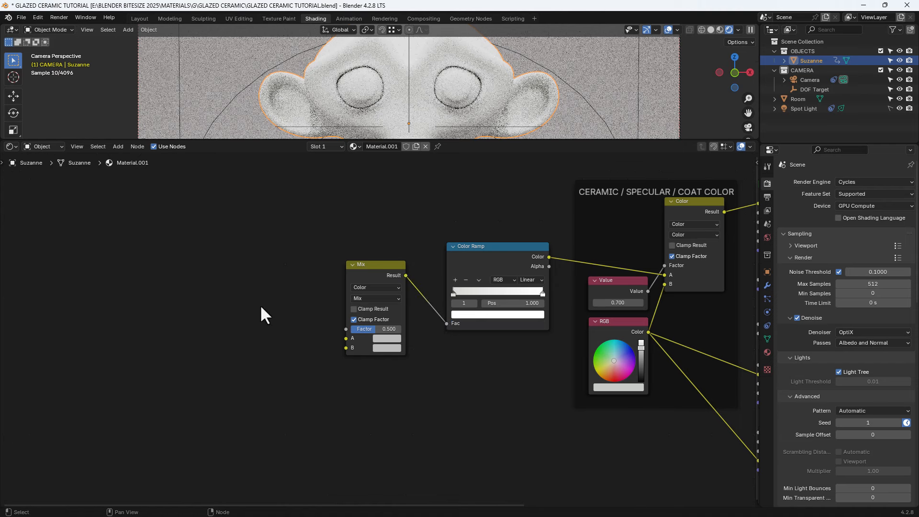
Add a Noise Texture node above and left of the Mix node, with its Fac connected to the Mix Factor.
{"action": "middle_click_drag", "start_coordinate": [261, 305], "coordinate": [325, 309]}
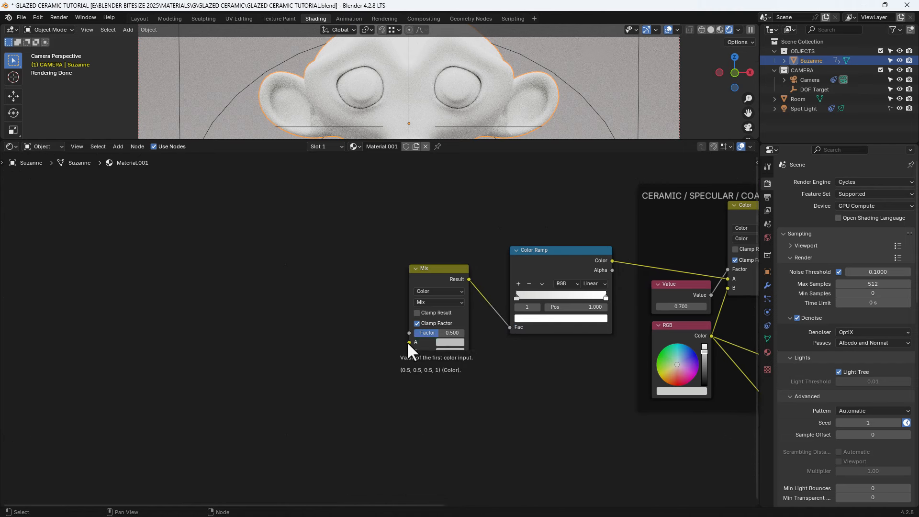
{"action": "left_click_drag", "start_coordinate": [410, 333], "coordinate": [356, 277]}
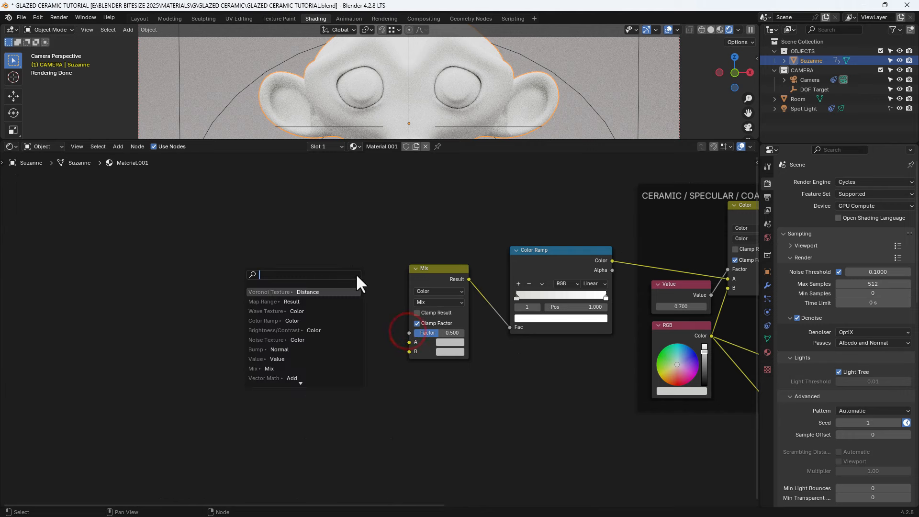
{"action": "type", "text": "NOISE"}
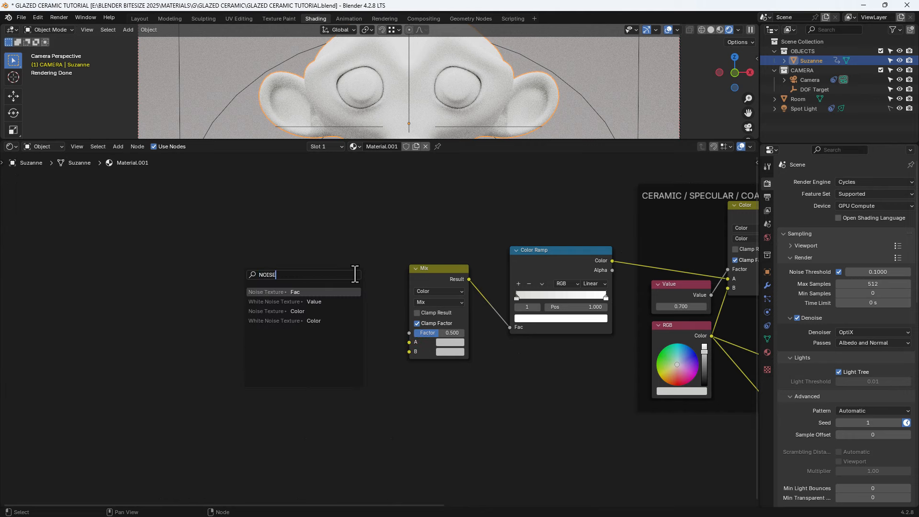
{"action": "left_click_drag", "start_coordinate": [320, 290], "coordinate": [333, 176]}
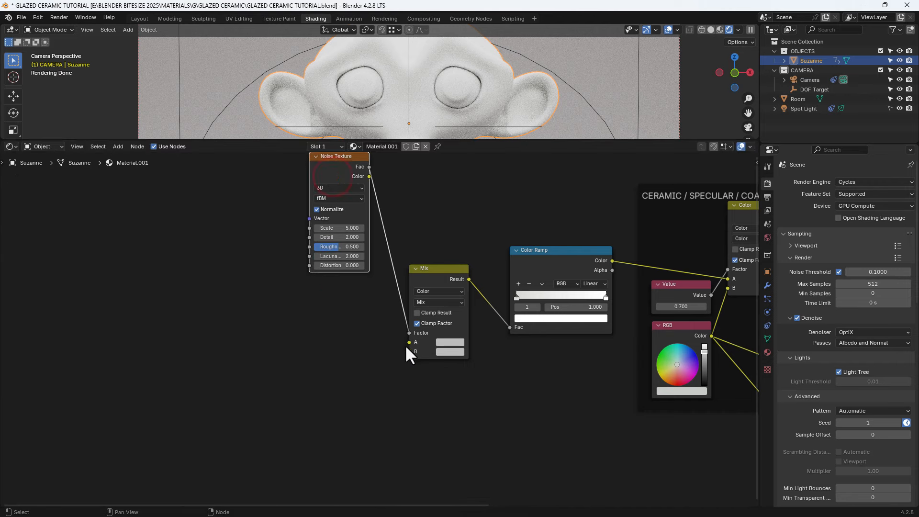
Add a Voronoi Texture node below the Noise Texture, with its Distance connected to the Mix node's A input.
{"action": "left_click_drag", "start_coordinate": [408, 346], "coordinate": [341, 340]}
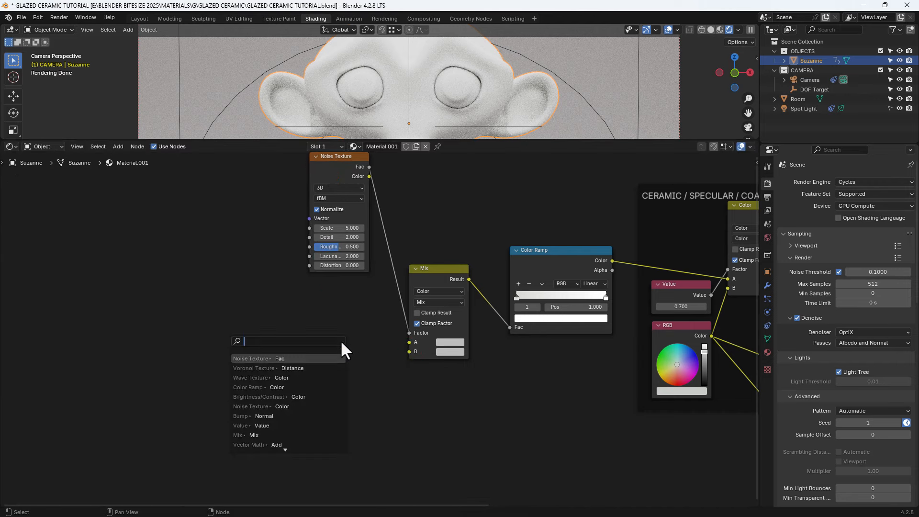
{"action": "type", "text": "VORO"}
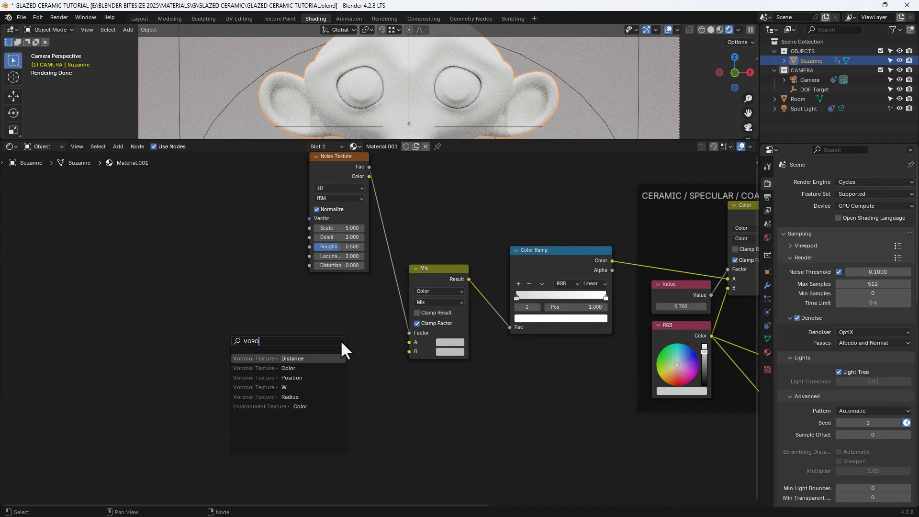
{"action": "key", "text": "Return"}
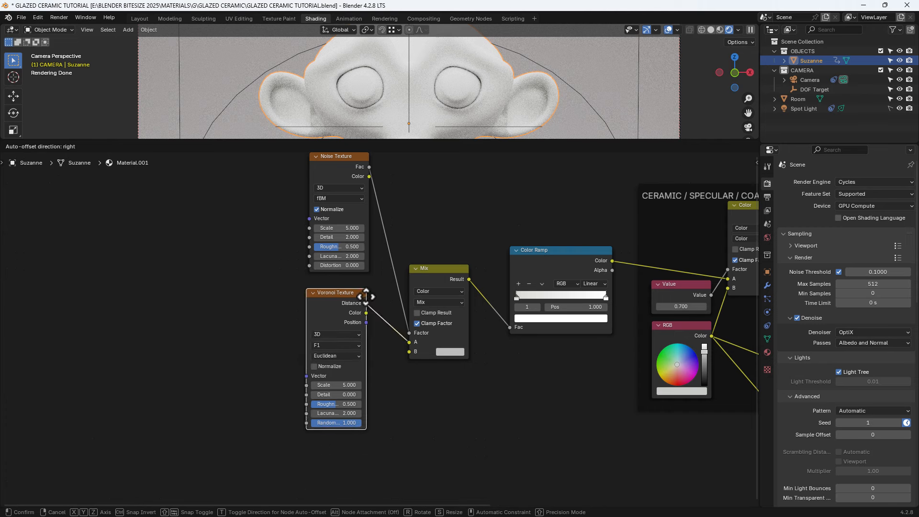
{"action": "left_click", "coordinate": [368, 287]}
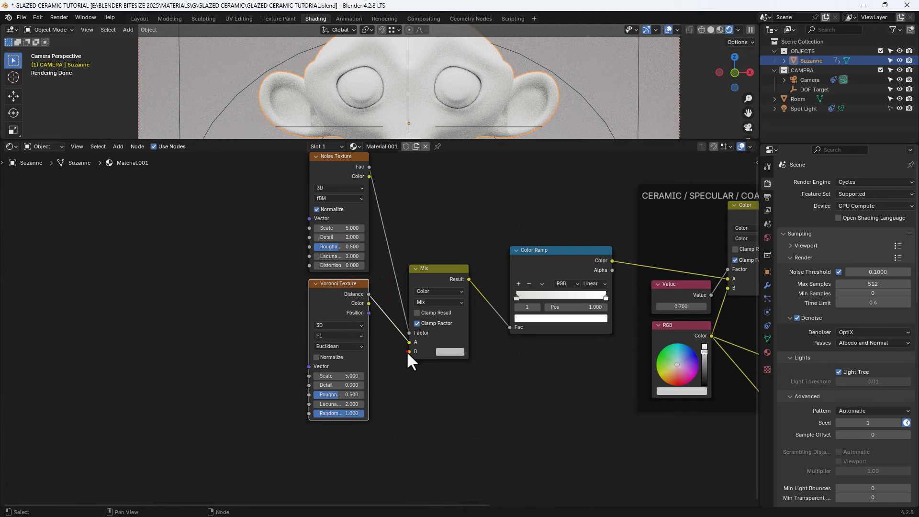
Add a second Noise Texture node below and left of the Voronoi Texture, with its Fac connected to the Mix node's B input.
{"action": "left_click_drag", "start_coordinate": [409, 352], "coordinate": [366, 456]}
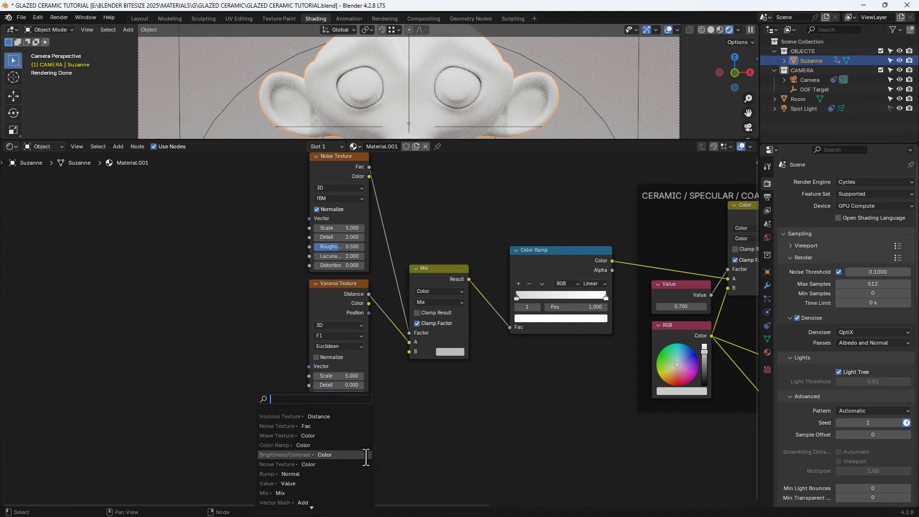
{"action": "type", "text": "NOIS"}
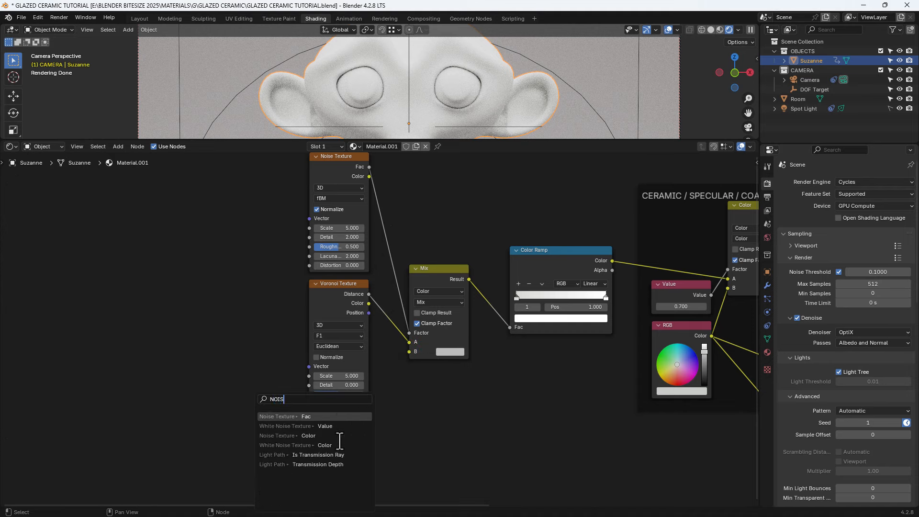
{"action": "key", "text": "Return"}
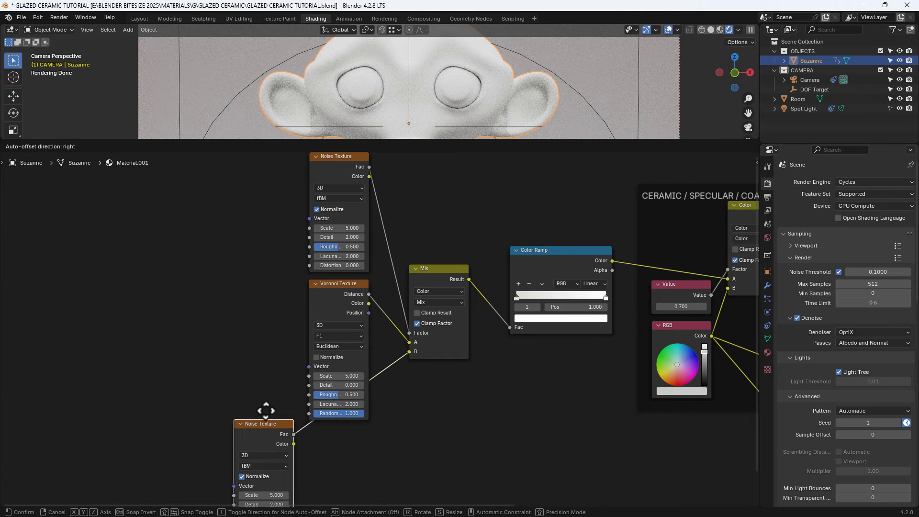
{"action": "left_click", "coordinate": [269, 413]}
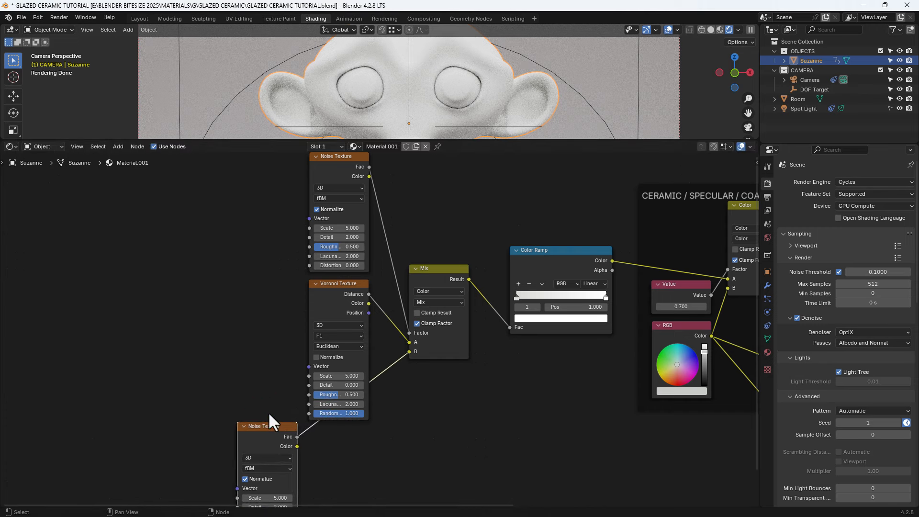
Duplicate the lower Noise Texture node and place the copy directly left of the Voronoi Texture.
{"action": "key", "text": "shift+d"}
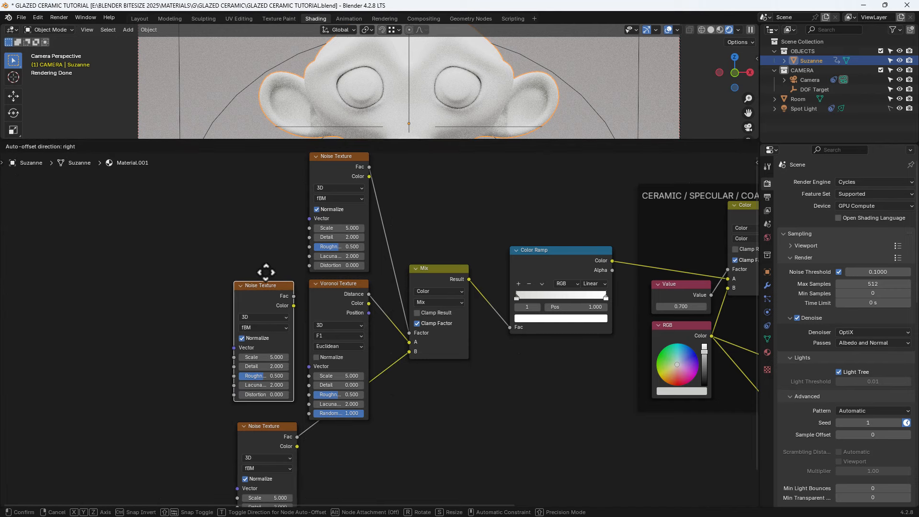
{"action": "left_click", "coordinate": [267, 283]}
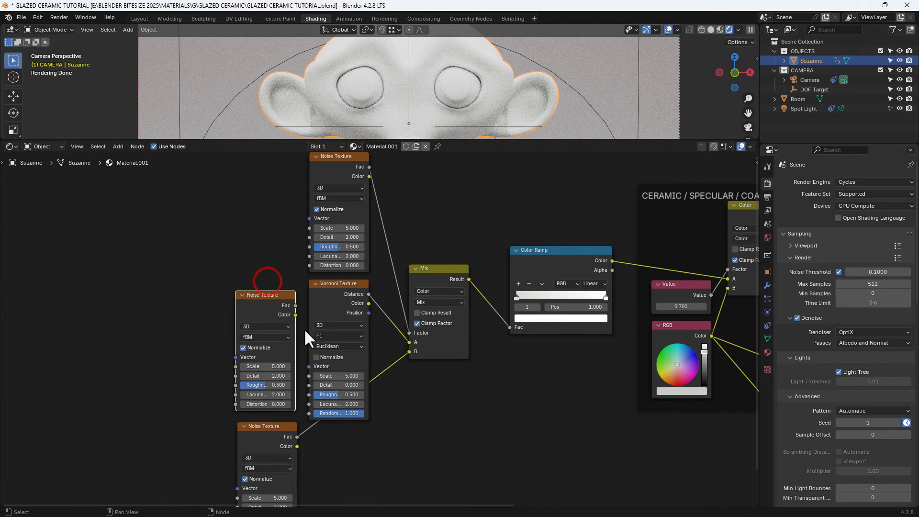
{"action": "scroll", "coordinate": [305, 331], "scroll_direction": "down", "scroll_amount": 1}
{"action": "scroll", "coordinate": [305, 333], "scroll_direction": "down", "scroll_amount": 1}
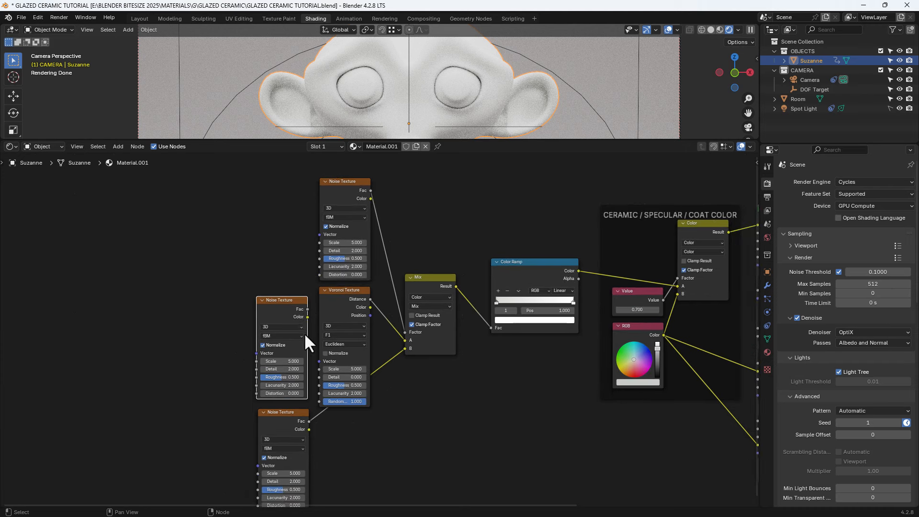
Add Texture Coordinate and Mapping nodes to the duplicated Noise Texture, using the Object output as the Mapping node's Vector.
{"action": "middle_click_drag", "start_coordinate": [306, 285], "coordinate": [359, 284]}
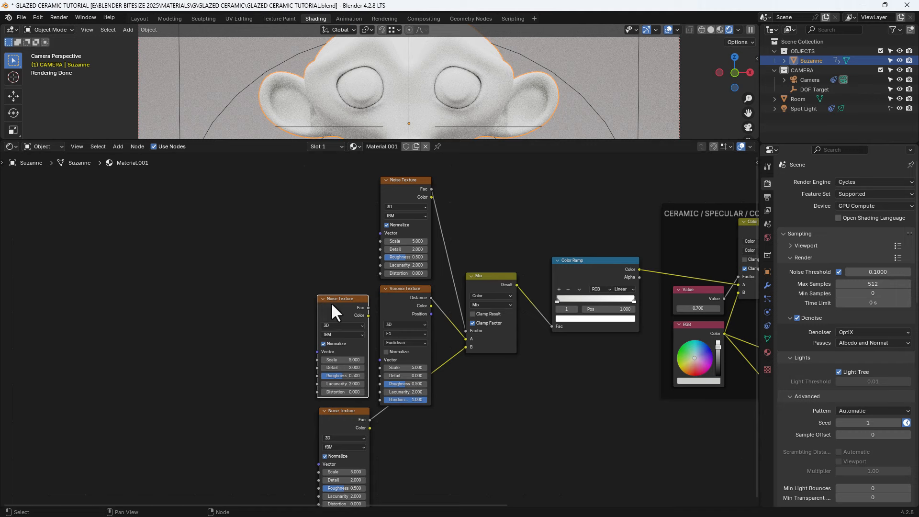
{"action": "key", "text": "ctrl+t"}
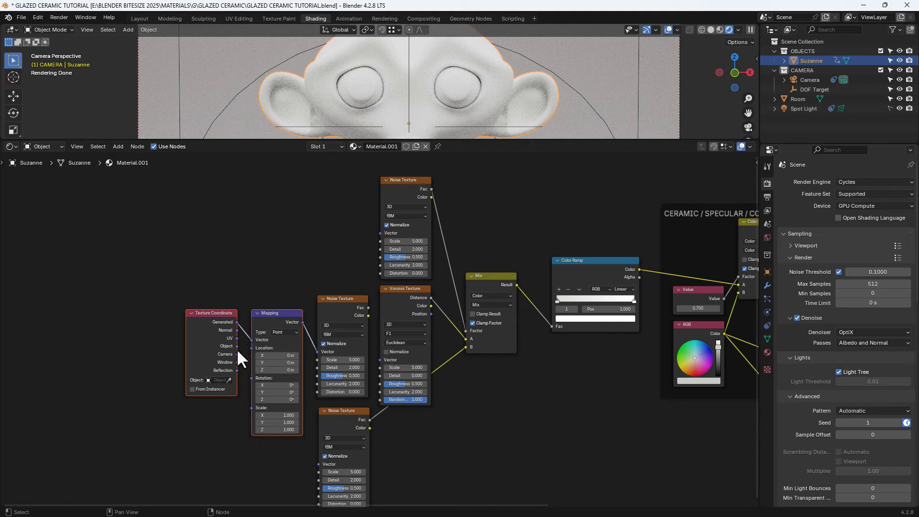
{"action": "left_click_drag", "start_coordinate": [237, 346], "coordinate": [247, 340]}
Connect the Mapping Vector to the upper and lower Noise Textures, and shift the Mapping and Texture Coordinate nodes slightly up and left.
{"action": "left_click_drag", "start_coordinate": [302, 320], "coordinate": [378, 233]}
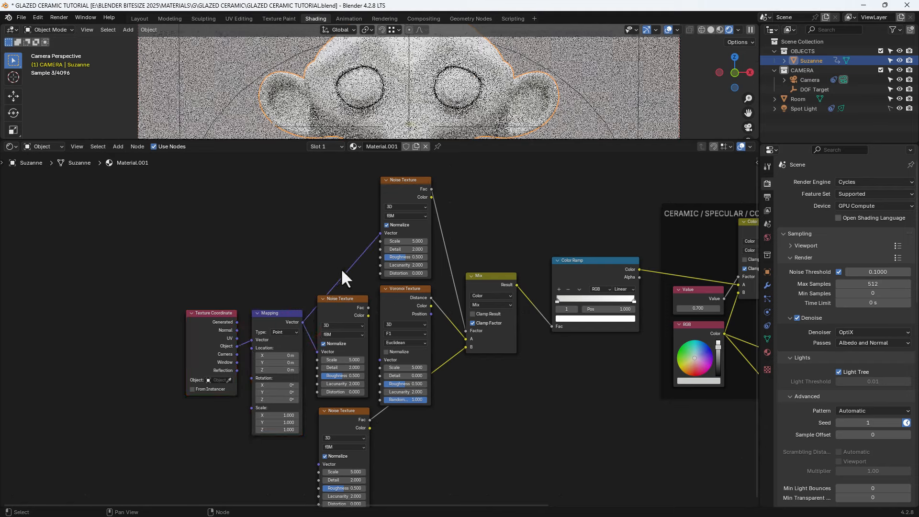
{"action": "left_click_drag", "start_coordinate": [303, 321], "coordinate": [319, 464]}
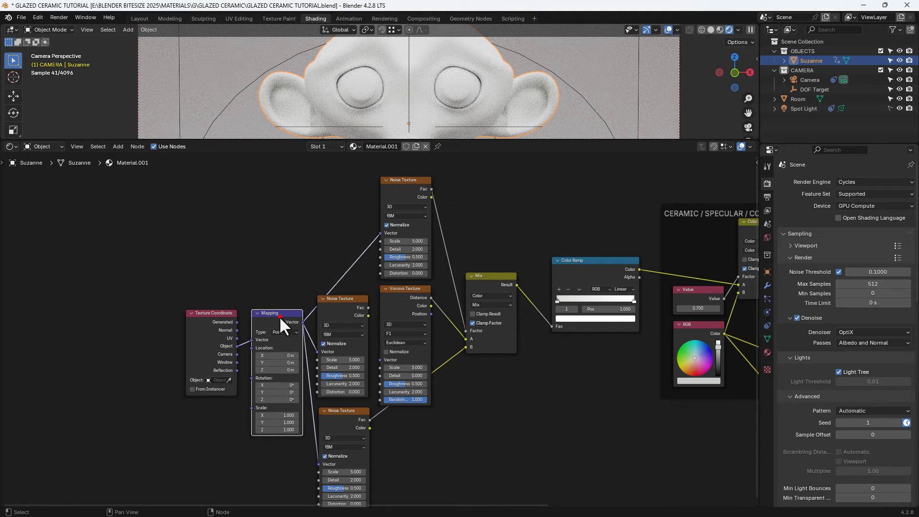
{"action": "left_click_drag", "start_coordinate": [279, 316], "coordinate": [273, 292]}
{"action": "left_click_drag", "start_coordinate": [228, 313], "coordinate": [222, 290]}
Set the upper Noise Texture's Scale to 9.5 and Detail to 15.
{"action": "middle_click_drag", "start_coordinate": [445, 249], "coordinate": [376, 257]}
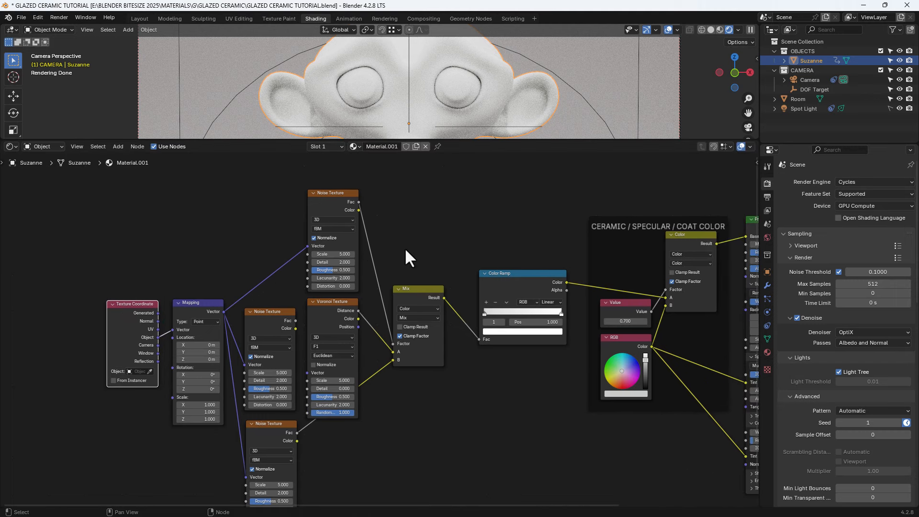
{"action": "scroll", "coordinate": [404, 248], "scroll_direction": "up", "scroll_amount": 3}
{"action": "middle_click_drag", "start_coordinate": [404, 248], "coordinate": [416, 276]}
{"action": "scroll", "coordinate": [403, 274], "scroll_direction": "up", "scroll_amount": 1}
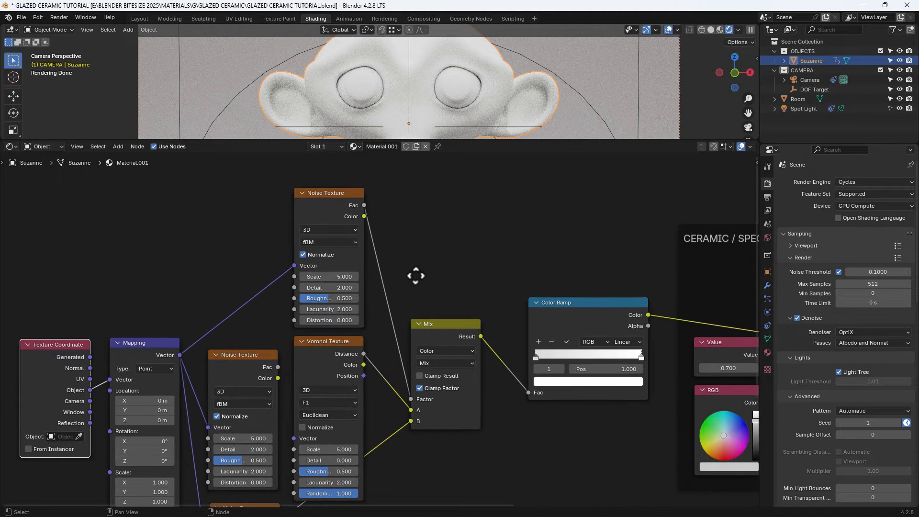
{"action": "double_click", "coordinate": [335, 277]}
{"action": "type", "text": "9.5"}
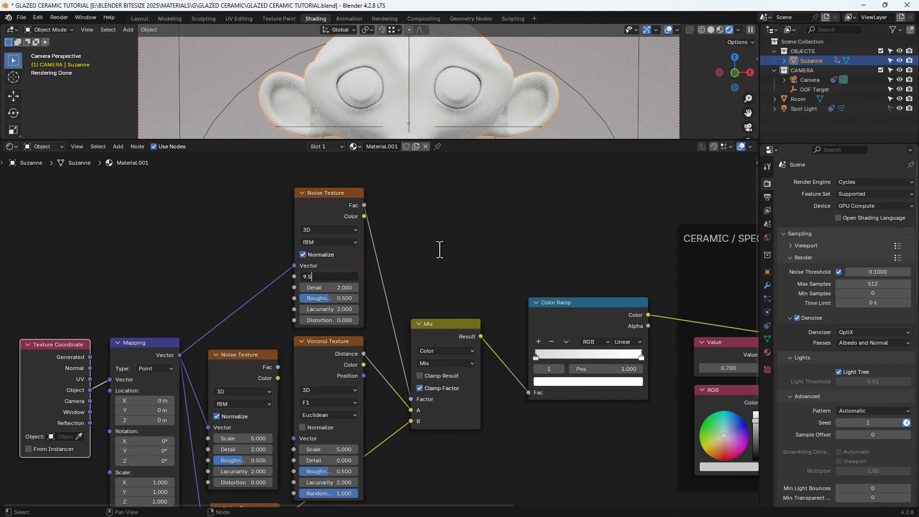
{"action": "key", "text": "Tab"}
{"action": "type", "text": "15"}
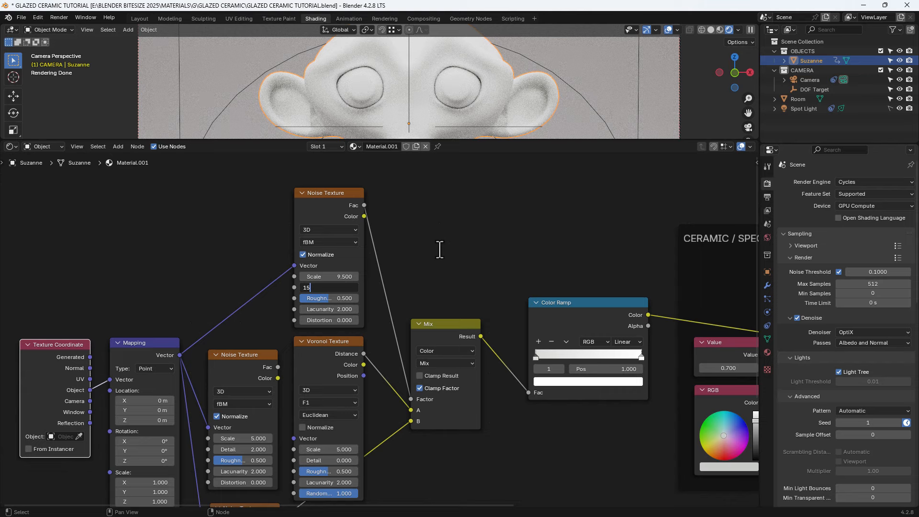
{"action": "key", "text": "Return"}
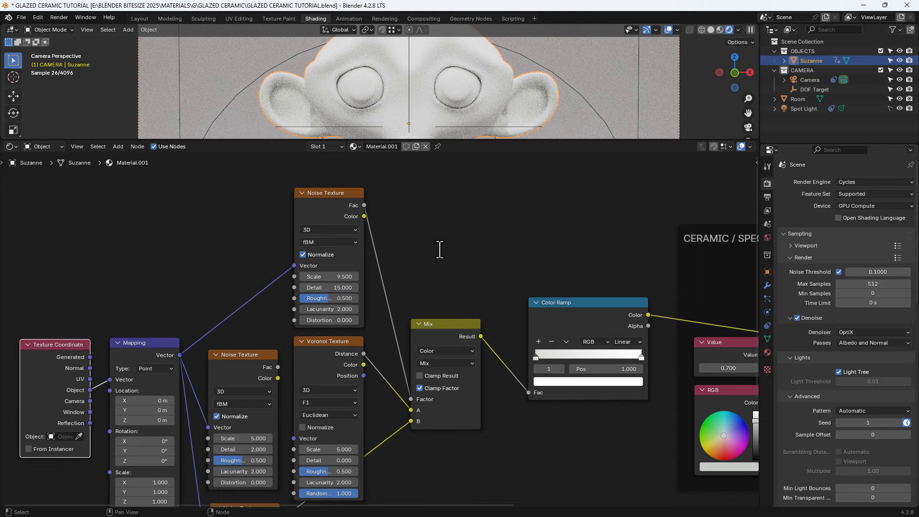
Change the Voronoi Texture's feature output to Distance to Edge.
{"action": "middle_click_drag", "start_coordinate": [418, 275], "coordinate": [427, 160]}
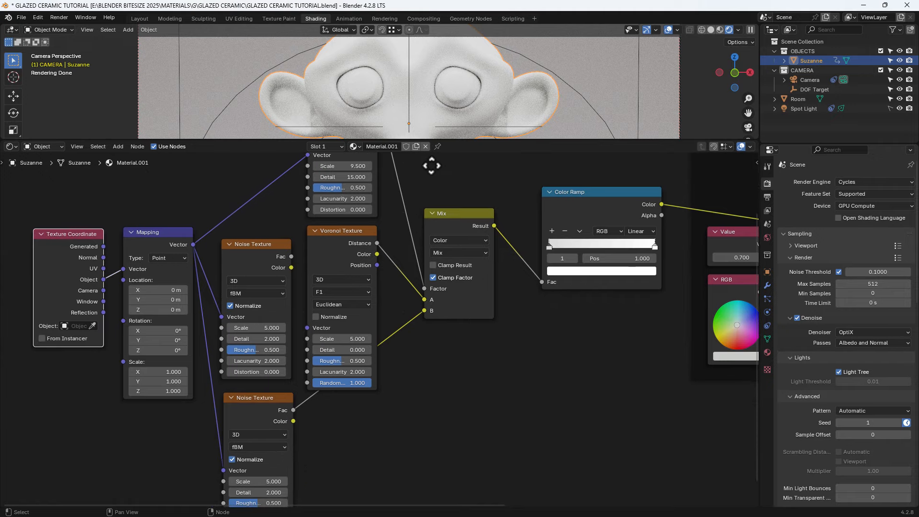
{"action": "middle_click_drag", "start_coordinate": [397, 259], "coordinate": [470, 235]}
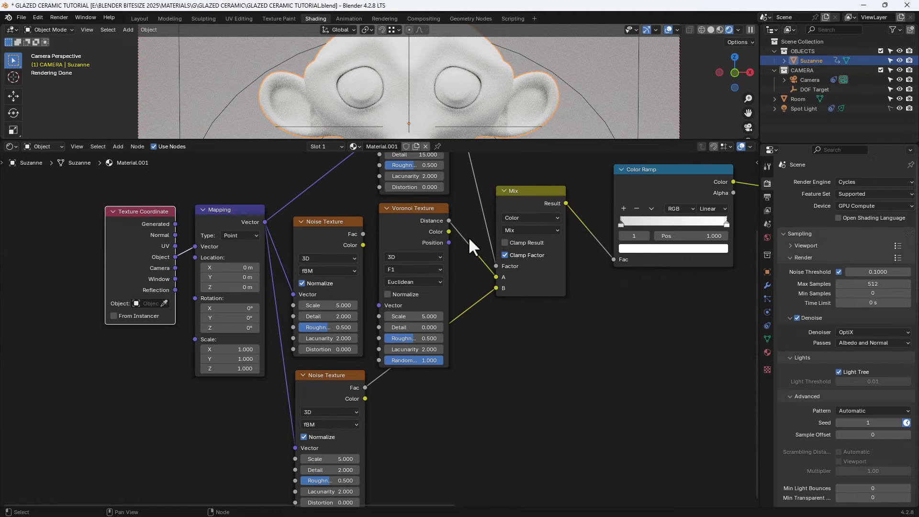
{"action": "left_click", "coordinate": [433, 271]}
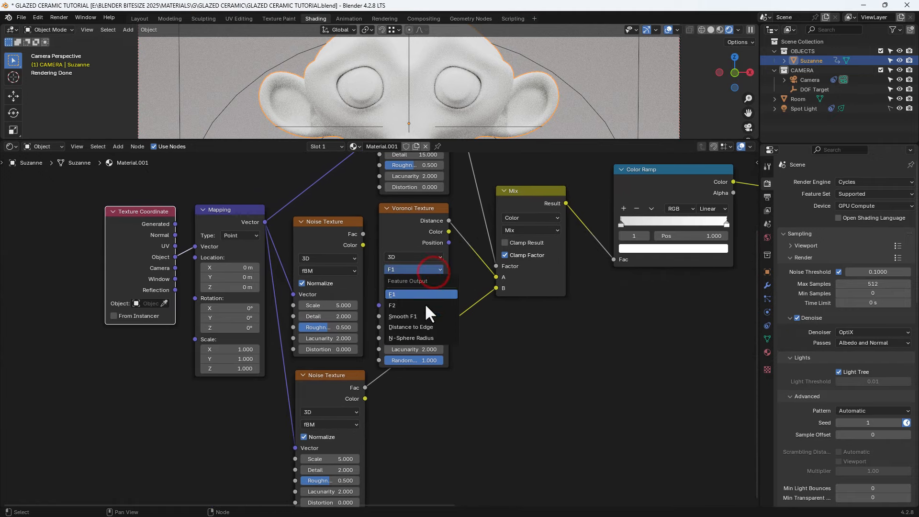
{"action": "left_click", "coordinate": [424, 324]}
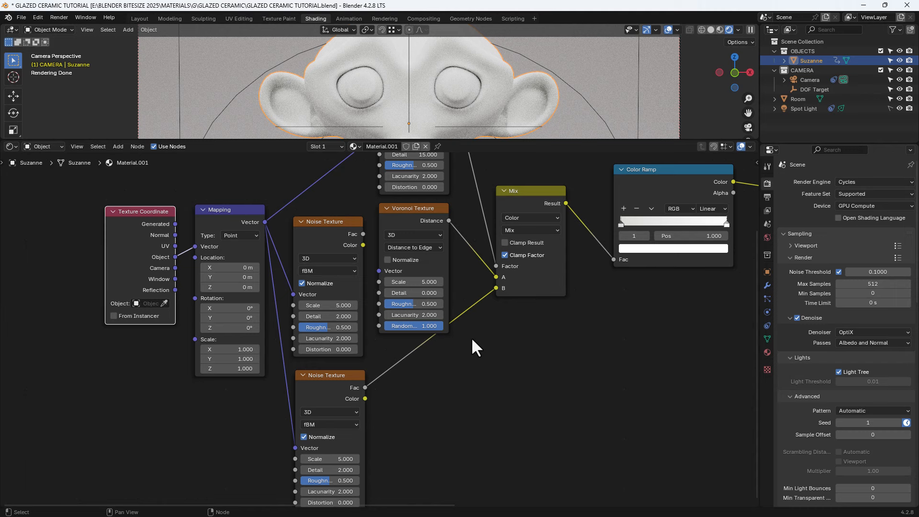
Connect the middle Noise Texture's Color output to the Voronoi Texture's Vector input.
{"action": "middle_click_drag", "start_coordinate": [456, 333], "coordinate": [467, 334]}
{"action": "left_click_drag", "start_coordinate": [374, 236], "coordinate": [389, 274]}
{"action": "left_click", "coordinate": [374, 250]}
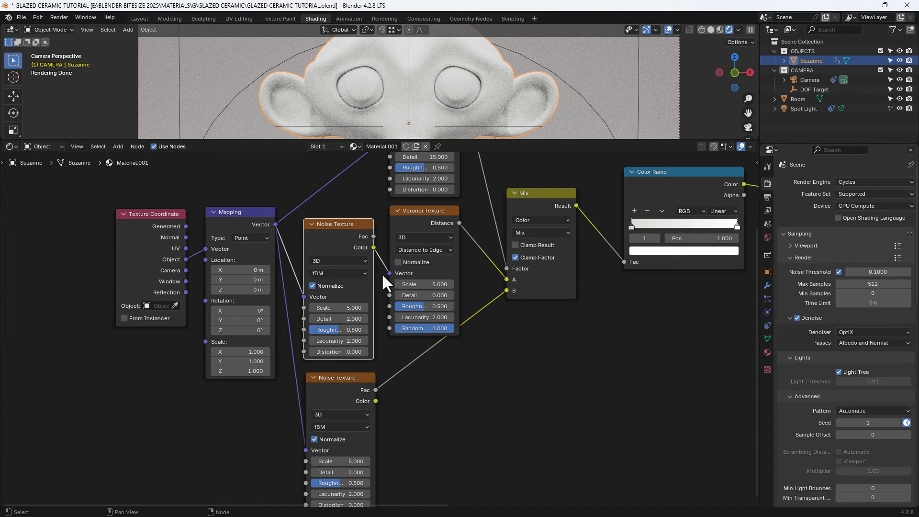
Set the middle Noise Texture's Scale to 9.5 and Detail to 10.
{"action": "middle_click_drag", "start_coordinate": [381, 273], "coordinate": [410, 260]}
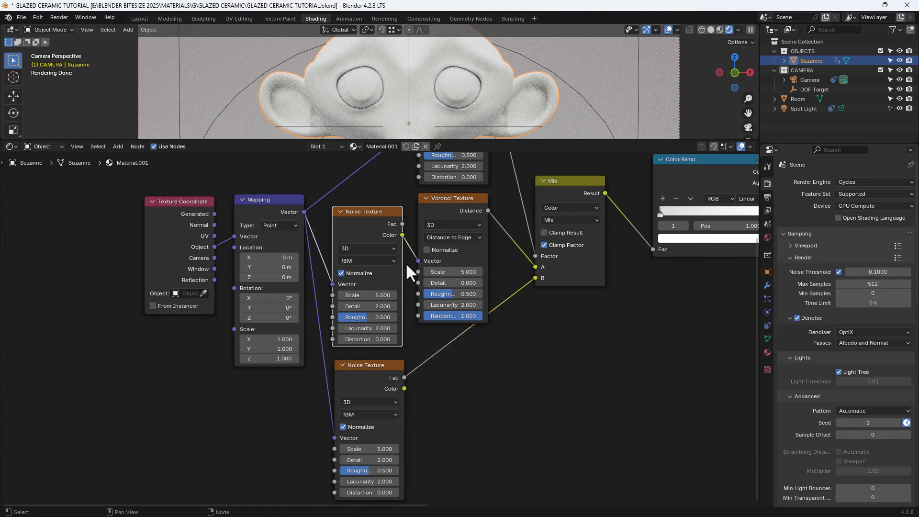
{"action": "left_click", "coordinate": [378, 296]}
{"action": "type", "text": "9"}
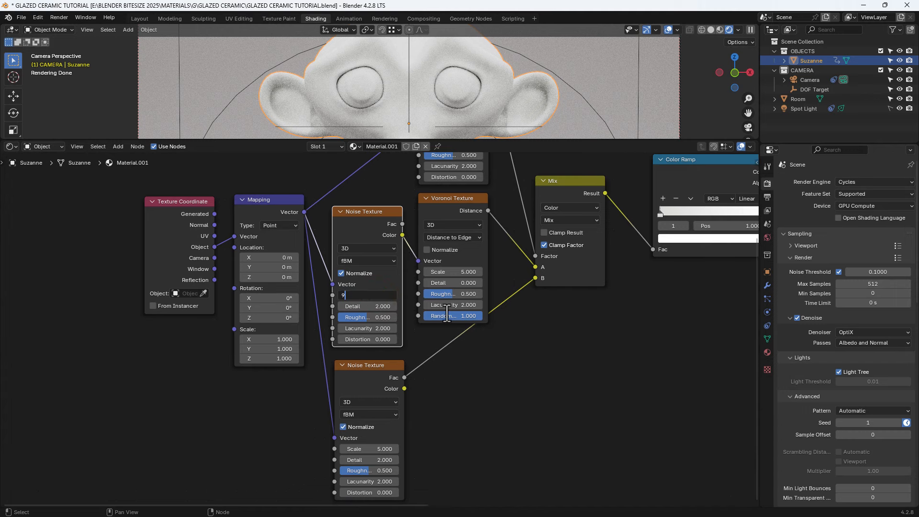
{"action": "type", "text": ".5"}
{"action": "key", "text": "Tab"}
{"action": "type", "text": "10"}
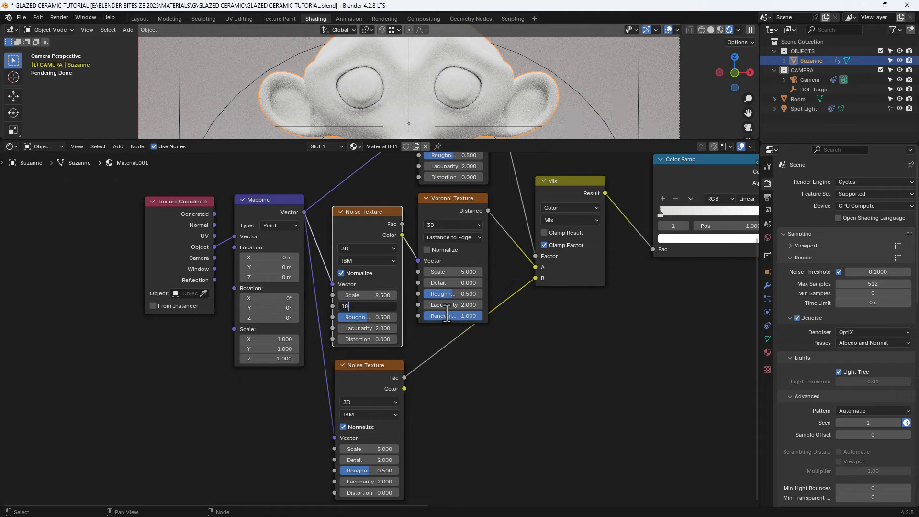
{"action": "key", "text": "Return"}
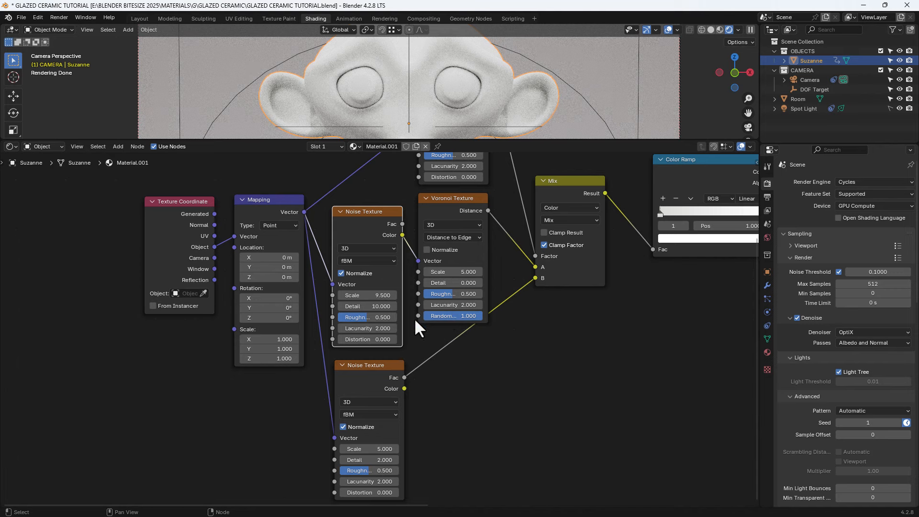
{"action": "scroll", "coordinate": [450, 369], "scroll_direction": "up", "scroll_amount": 1}
{"action": "middle_click_drag", "start_coordinate": [454, 381], "coordinate": [458, 282]}
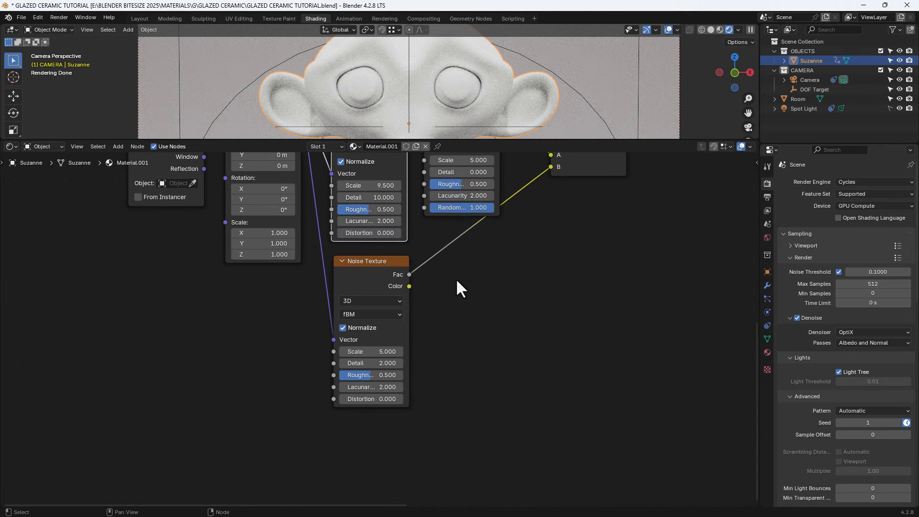
{"action": "left_click", "coordinate": [381, 353]}
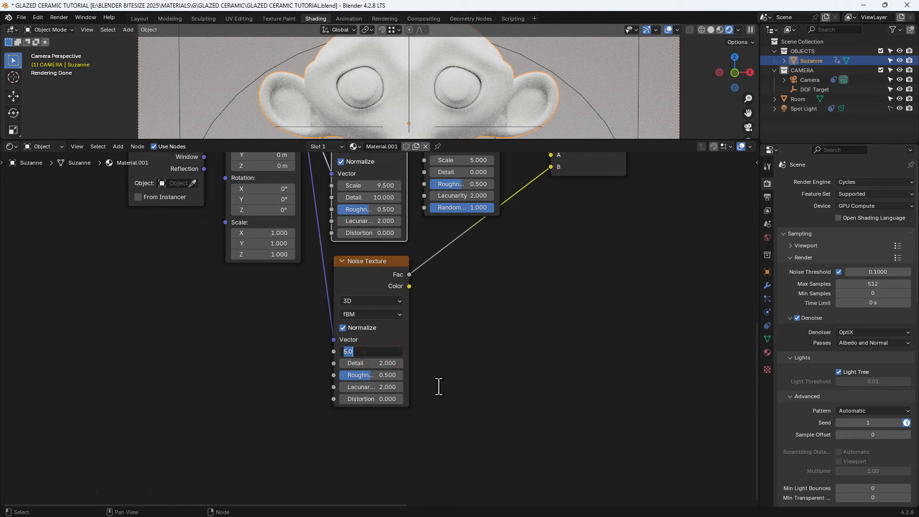
{"action": "key", "text": "Return"}
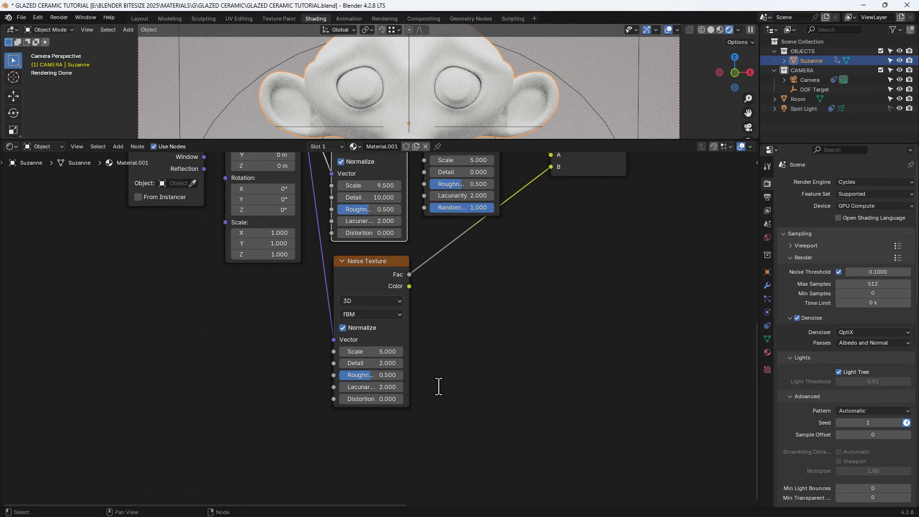
Move the Color Ramp node closer to the Mix node that feeds it.
{"action": "middle_click_drag", "start_coordinate": [590, 275], "coordinate": [539, 362]}
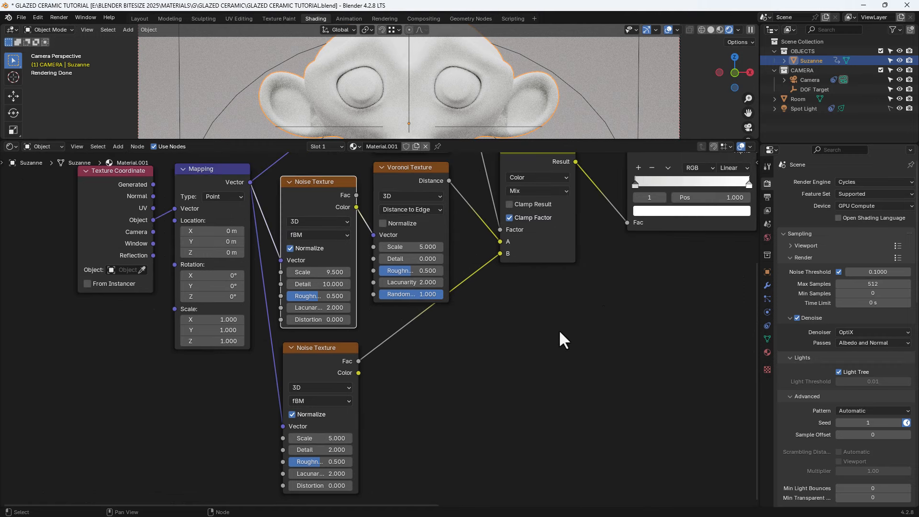
{"action": "middle_click_drag", "start_coordinate": [595, 314], "coordinate": [540, 375]}
{"action": "middle_click_drag", "start_coordinate": [580, 329], "coordinate": [463, 411]}
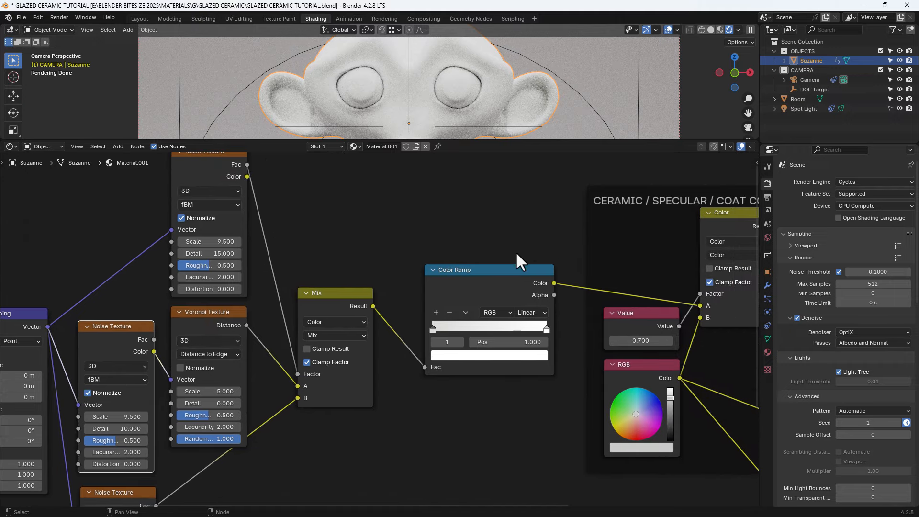
{"action": "scroll", "coordinate": [515, 253], "scroll_direction": "down", "scroll_amount": 7}
{"action": "middle_click_drag", "start_coordinate": [454, 250], "coordinate": [486, 233]}
{"action": "left_click_drag", "start_coordinate": [469, 283], "coordinate": [446, 298]}
{"action": "middle_click_drag", "start_coordinate": [428, 250], "coordinate": [439, 249]}
{"action": "scroll", "coordinate": [435, 246], "scroll_direction": "down", "scroll_amount": 2}
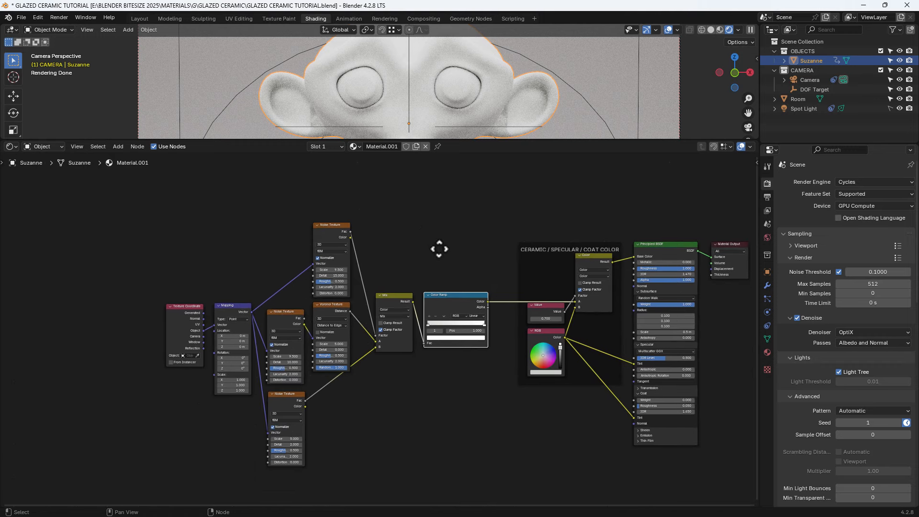
Group all nodes from the Texture Coordinate to the Color Ramp in a frame labelled DETAIL.
{"action": "left_click_drag", "start_coordinate": [141, 200], "coordinate": [464, 433]}
{"action": "key", "text": "shift+p"}
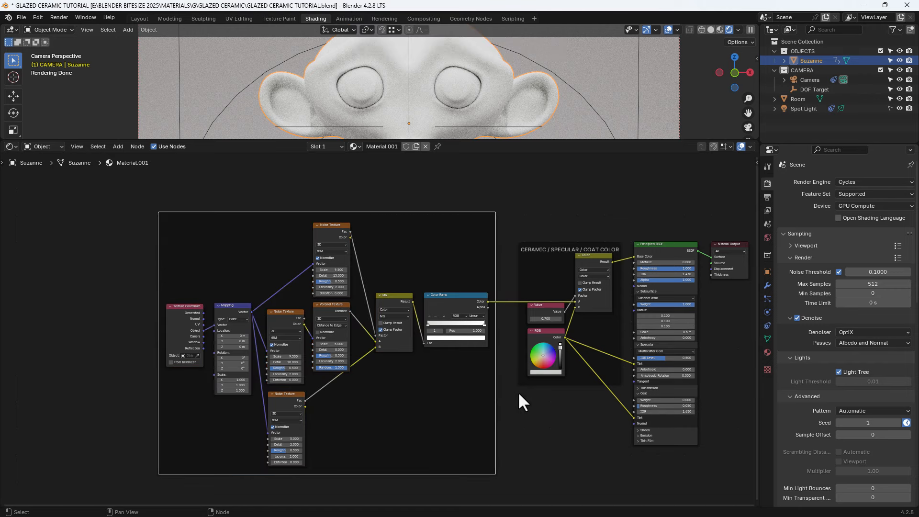
{"action": "key", "text": "n"}
{"action": "left_click", "coordinate": [688, 201]}
{"action": "type", "text": "DETAIL"}
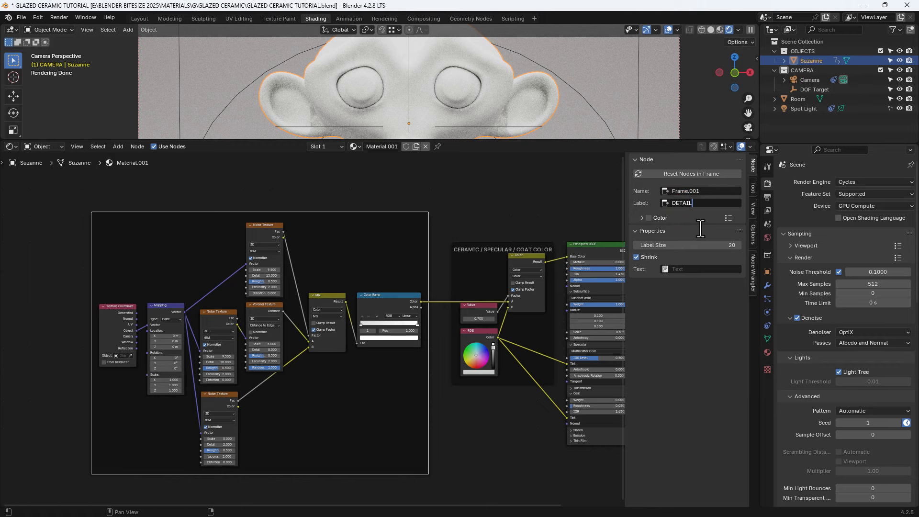
{"action": "key", "text": "Return"}
{"action": "key", "text": "n"}
Zoom in on Suzanne's forehead and preview the Color Ramp, Mix, upper Noise, Voronoi, middle Noise and lower Noise nodes in turn.
{"action": "scroll", "coordinate": [421, 78], "scroll_direction": "down", "scroll_amount": 3}
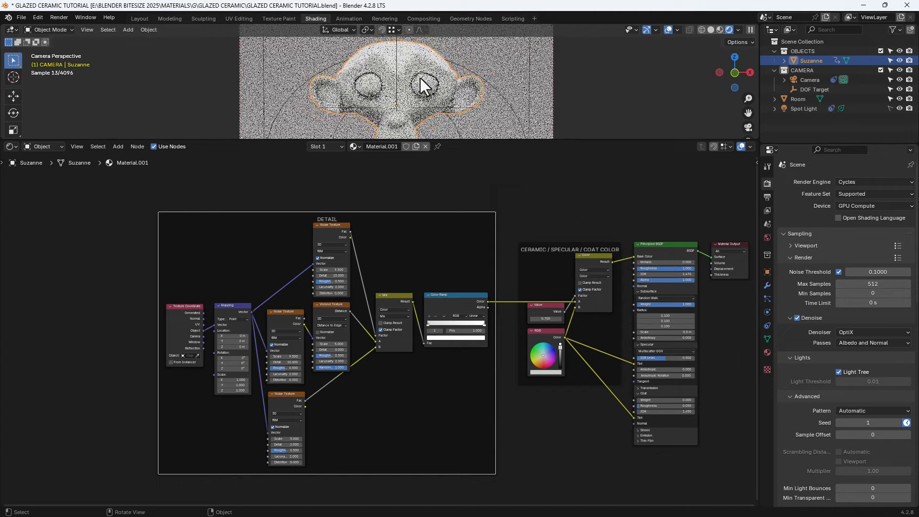
{"action": "scroll", "coordinate": [421, 78], "scroll_direction": "up", "scroll_amount": 5}
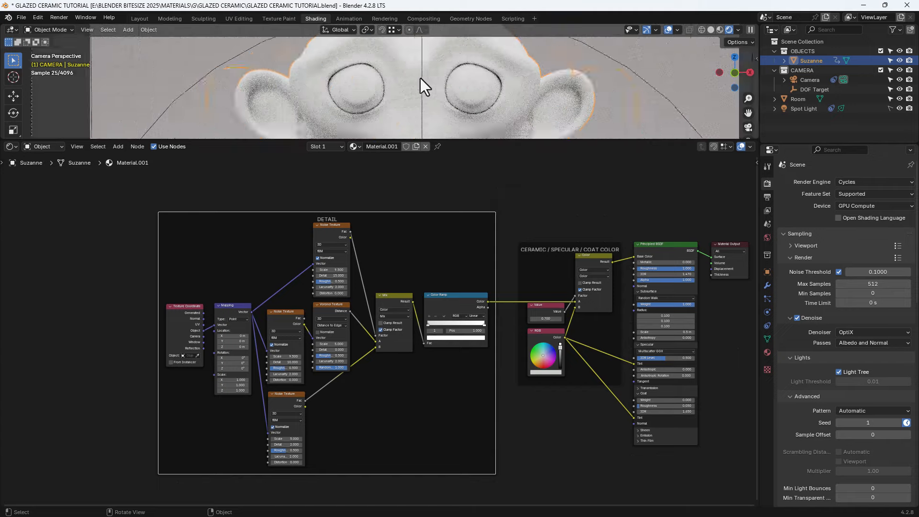
{"action": "scroll", "coordinate": [421, 79], "scroll_direction": "up", "scroll_amount": 3}
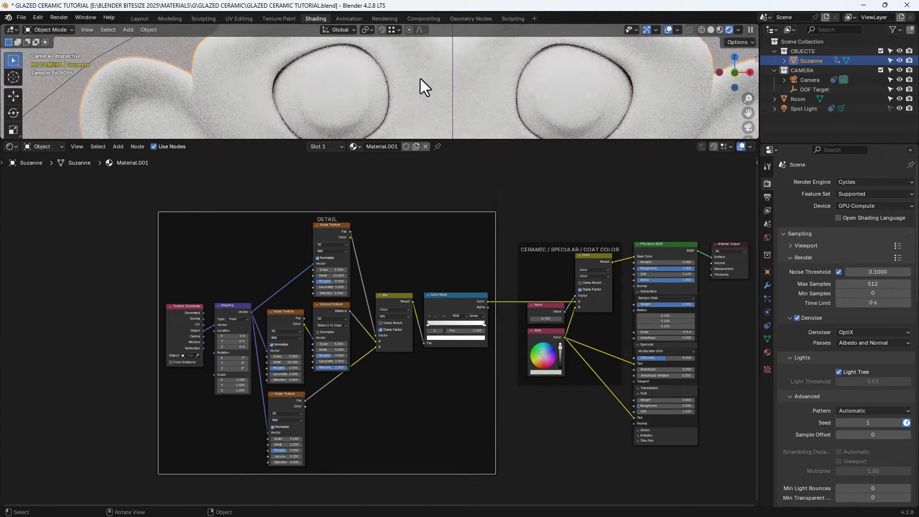
{"action": "scroll", "coordinate": [427, 111], "scroll_direction": "up", "scroll_amount": 3}
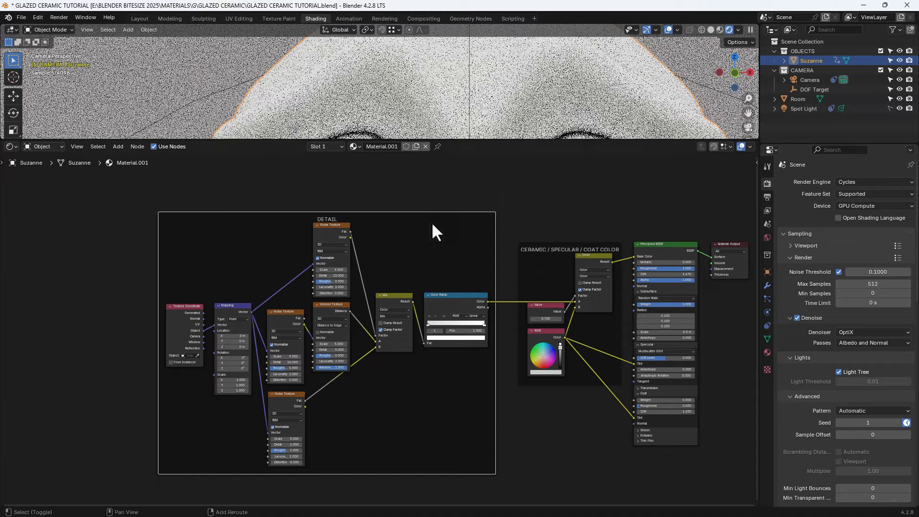
{"action": "left_click", "coordinate": [445, 303], "text": "ctrl+shift"}
{"action": "left_click", "coordinate": [385, 299], "text": "ctrl+shift"}
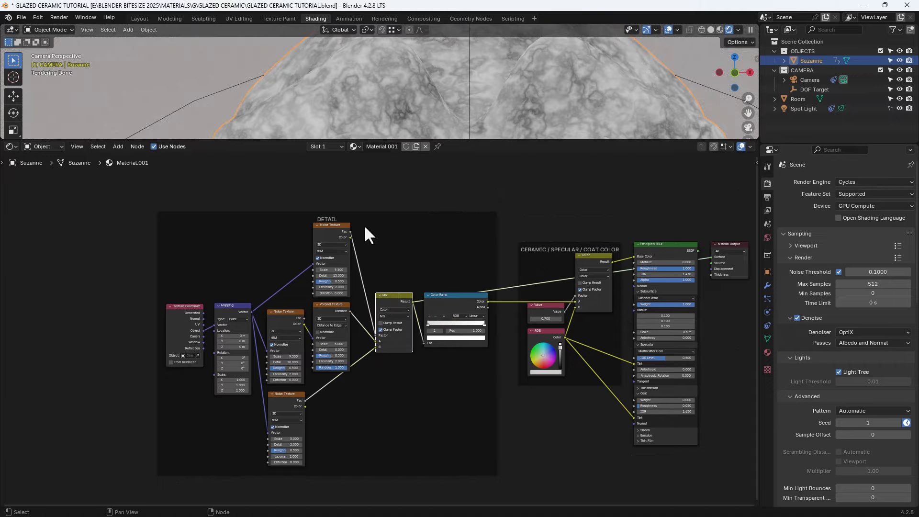
{"action": "left_click", "coordinate": [330, 234], "text": "ctrl+shift"}
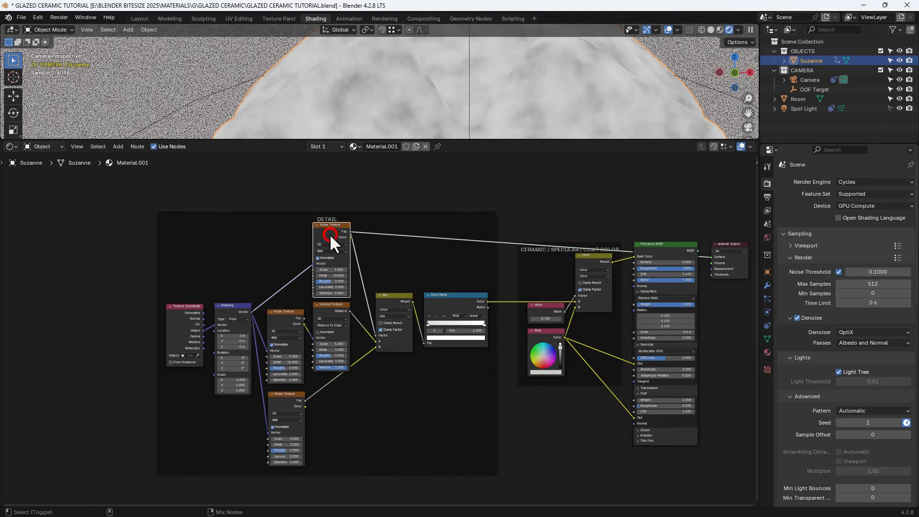
{"action": "left_click", "coordinate": [329, 309], "text": "ctrl+shift"}
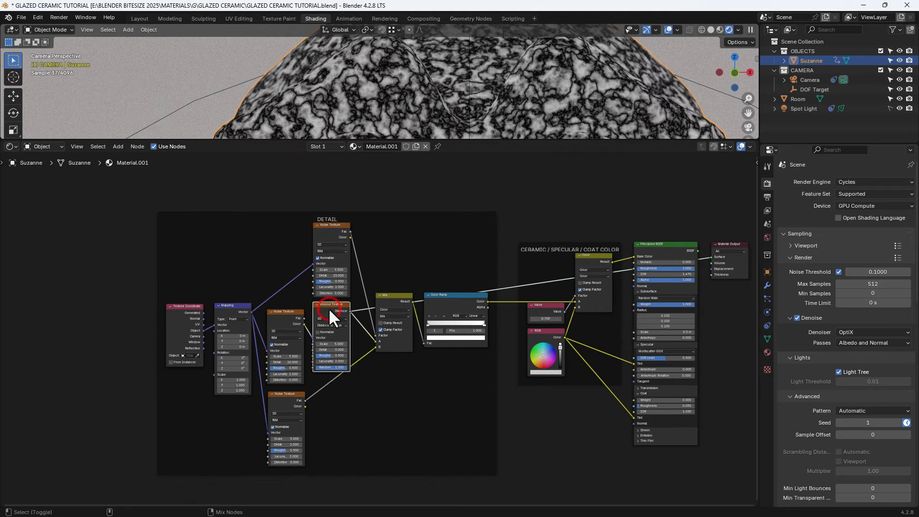
{"action": "left_click", "coordinate": [291, 315], "text": "ctrl+shift"}
{"action": "left_click", "coordinate": [282, 395], "text": "ctrl+shift"}
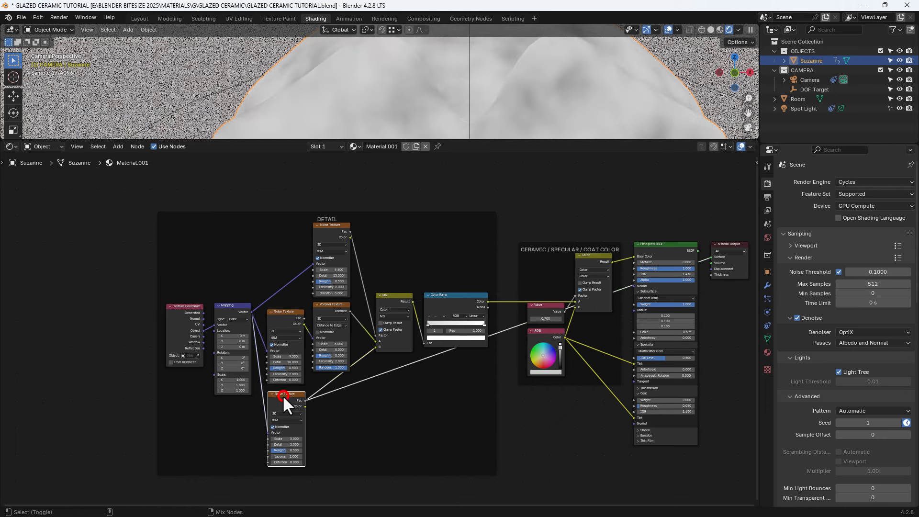
Preview the Mix, Color Ramp, Value and Color nodes in turn, ending with the Principled BSDF on the Material Output.
{"action": "left_click", "coordinate": [389, 302], "text": "ctrl+shift"}
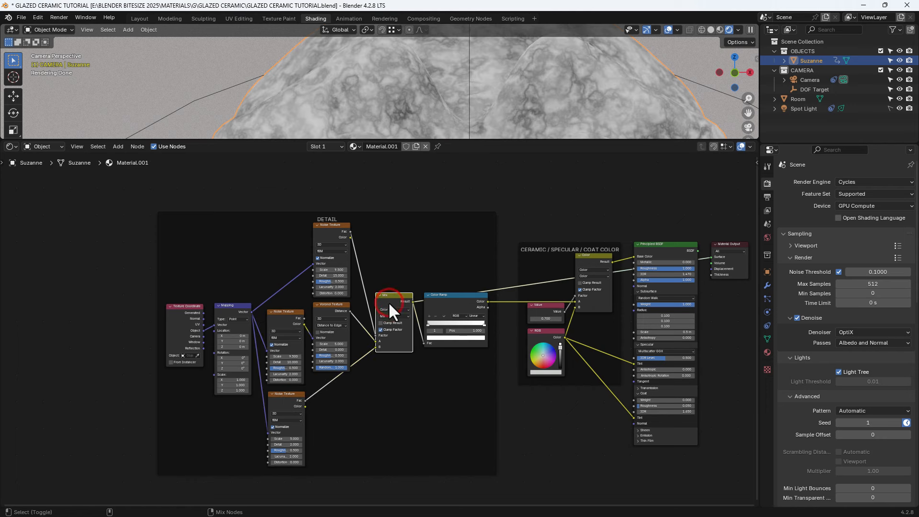
{"action": "left_click", "coordinate": [439, 303], "text": "ctrl+shift"}
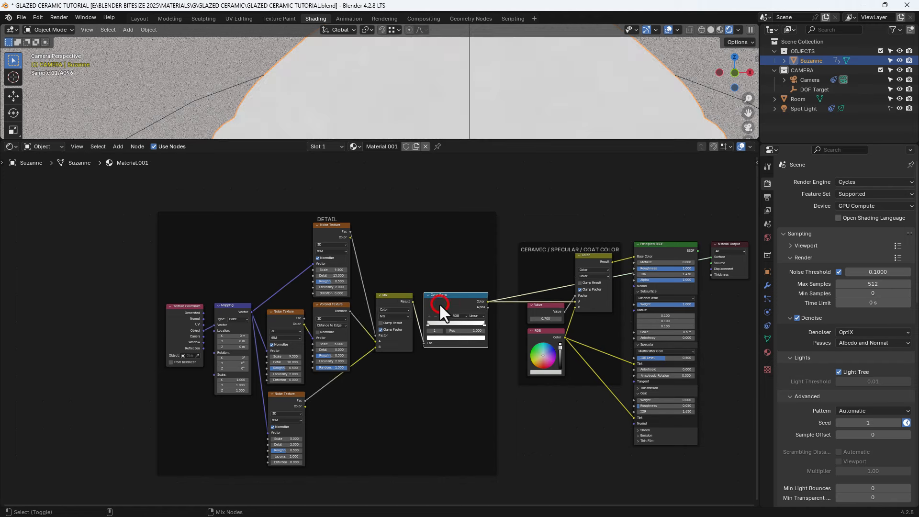
{"action": "left_click", "coordinate": [549, 310], "text": "ctrl+shift"}
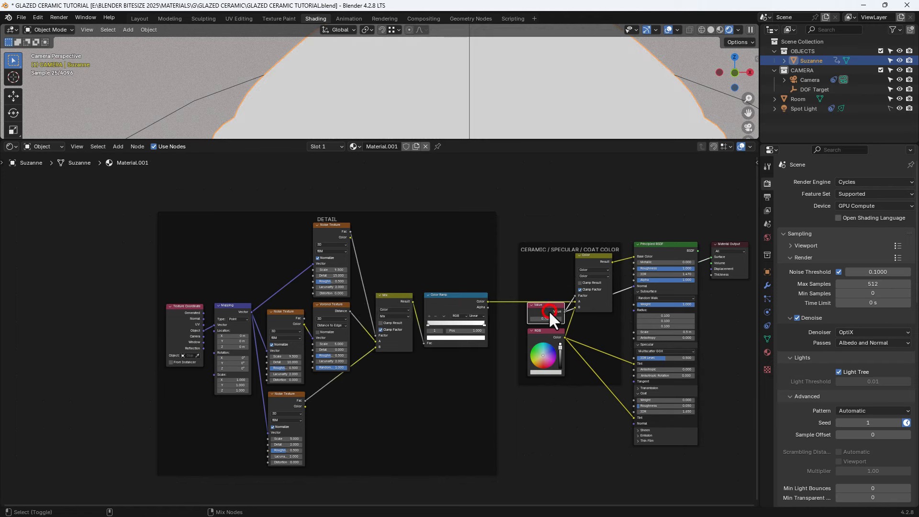
{"action": "left_click", "coordinate": [585, 260], "text": "ctrl+shift"}
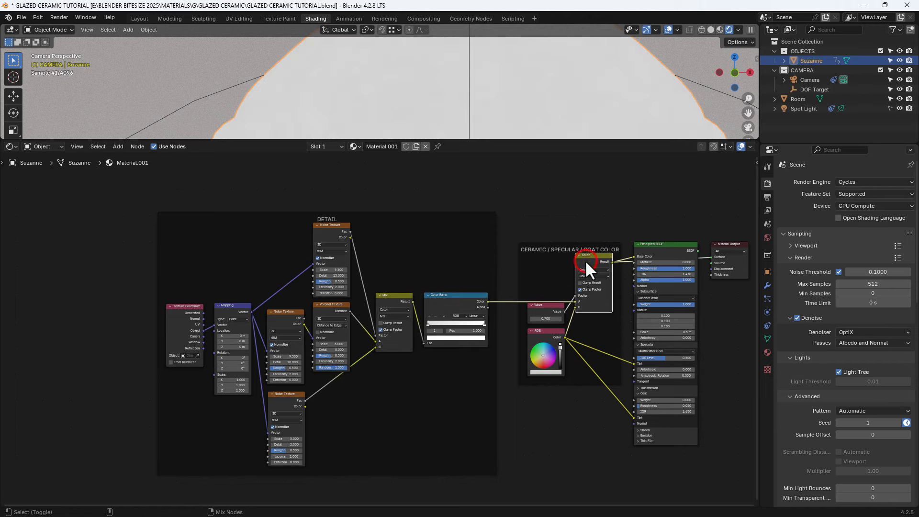
{"action": "left_click", "coordinate": [660, 250], "text": "ctrl+shift"}
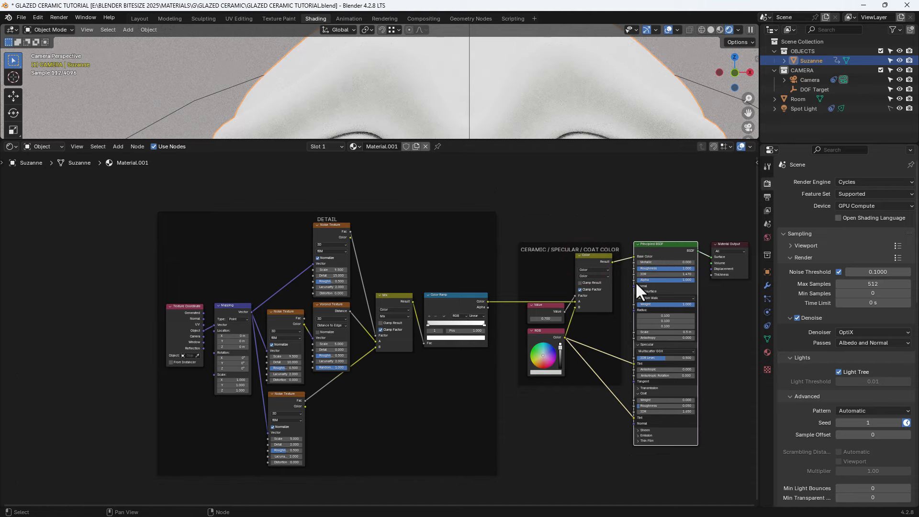
Move the Value and RGB nodes together slightly down inside the CERAMIC / SPECULAR / COAT COLOR frame.
{"action": "middle_click_drag", "start_coordinate": [619, 288], "coordinate": [491, 289]}
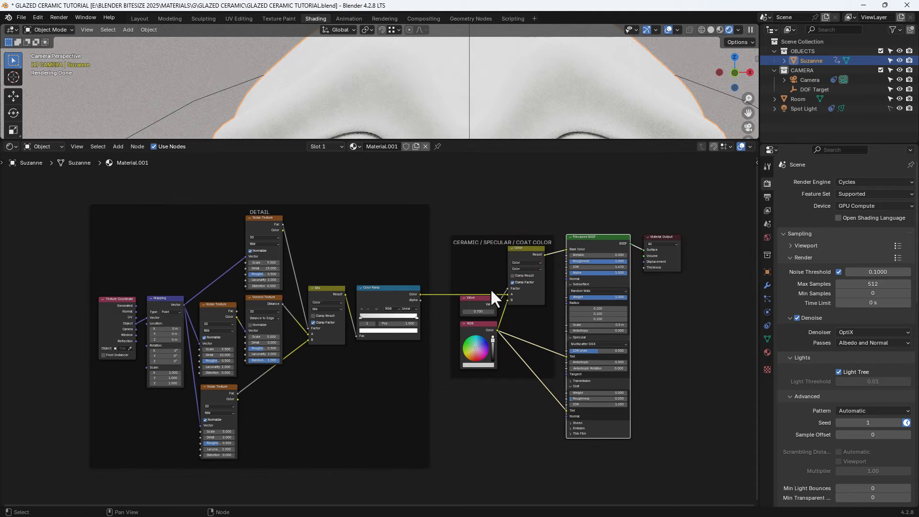
{"action": "left_click", "coordinate": [476, 301]}
{"action": "left_click", "coordinate": [476, 324], "text": "shift"}
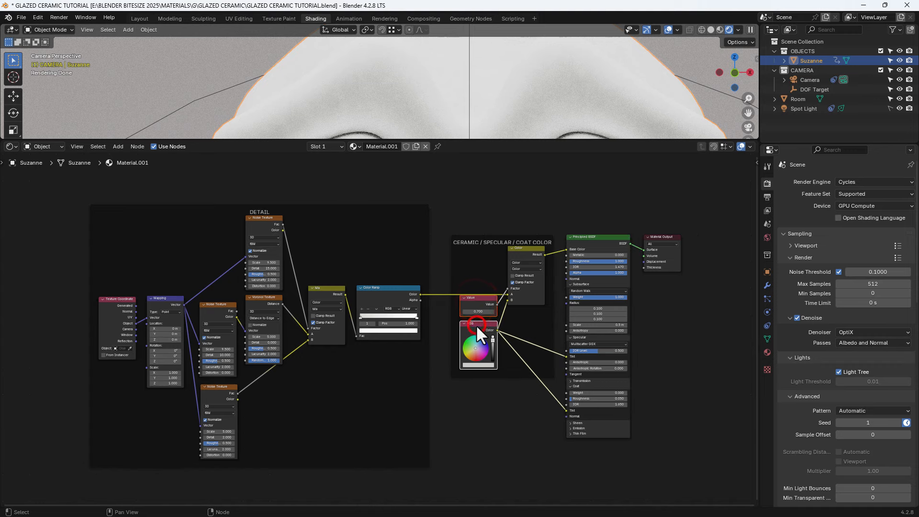
{"action": "key", "text": "g"}
{"action": "left_click", "coordinate": [476, 325]}
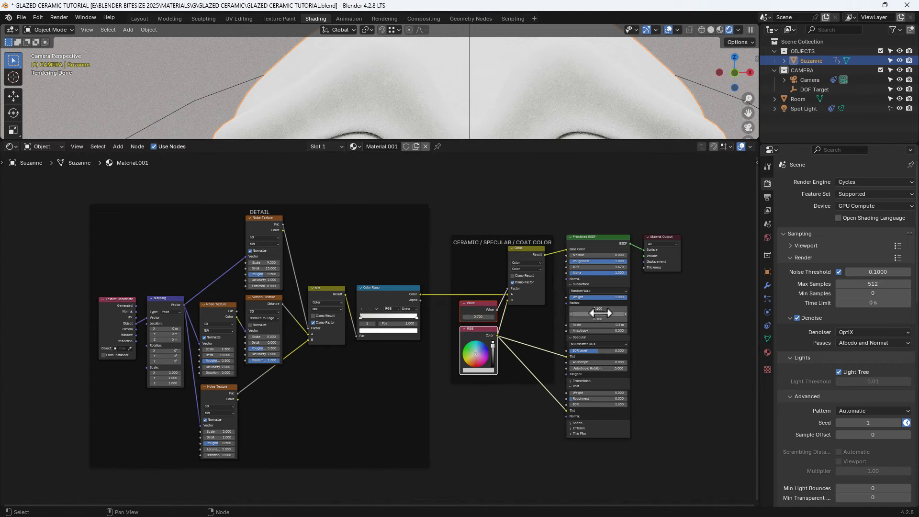
Enlarge the 3D viewport to show the whole camera frame with Suzanne, and save the file.
{"action": "scroll", "coordinate": [590, 304], "scroll_direction": "up", "scroll_amount": 1}
{"action": "scroll", "coordinate": [588, 304], "scroll_direction": "up", "scroll_amount": 1}
{"action": "scroll", "coordinate": [588, 304], "scroll_direction": "down", "scroll_amount": 1}
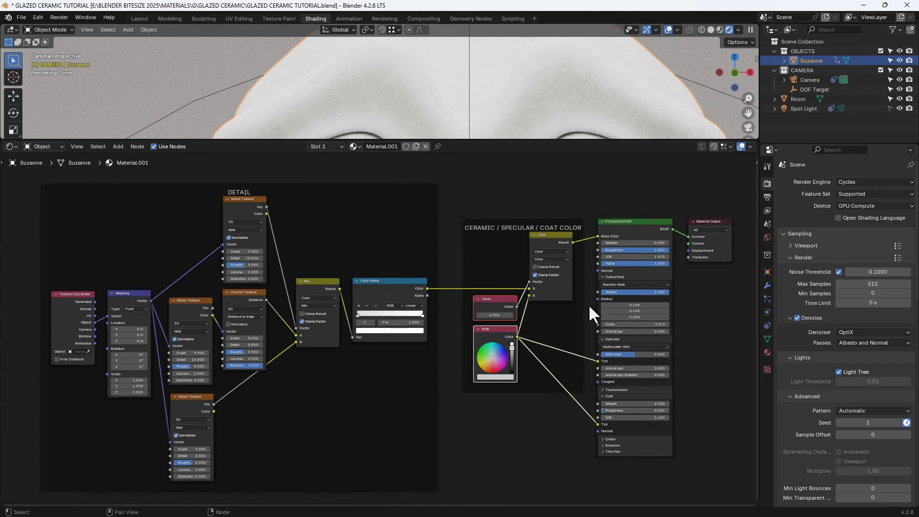
{"action": "middle_click_drag", "start_coordinate": [588, 304], "coordinate": [583, 295]}
{"action": "scroll", "coordinate": [581, 298], "scroll_direction": "up", "scroll_amount": 1}
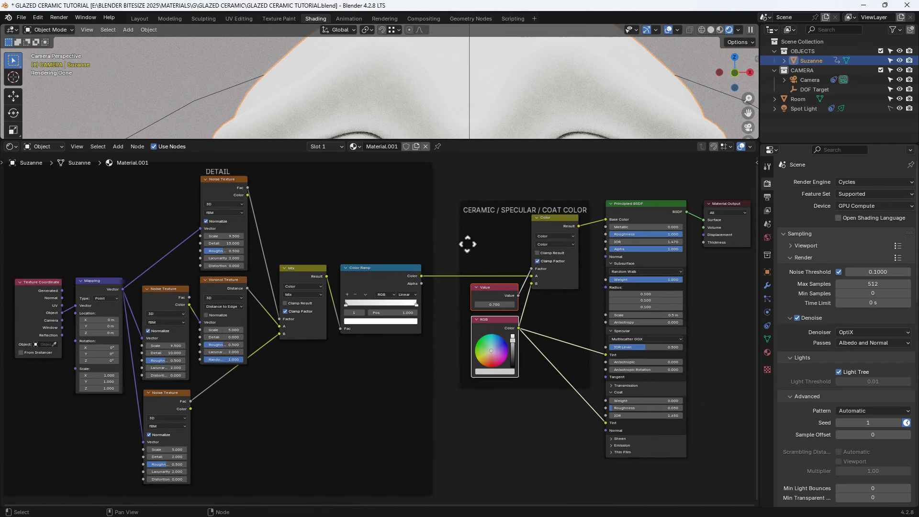
{"action": "scroll", "coordinate": [457, 210], "scroll_direction": "down", "scroll_amount": 1}
{"action": "left_click_drag", "start_coordinate": [456, 140], "coordinate": [453, 249]}
{"action": "scroll", "coordinate": [454, 197], "scroll_direction": "down", "scroll_amount": 3}
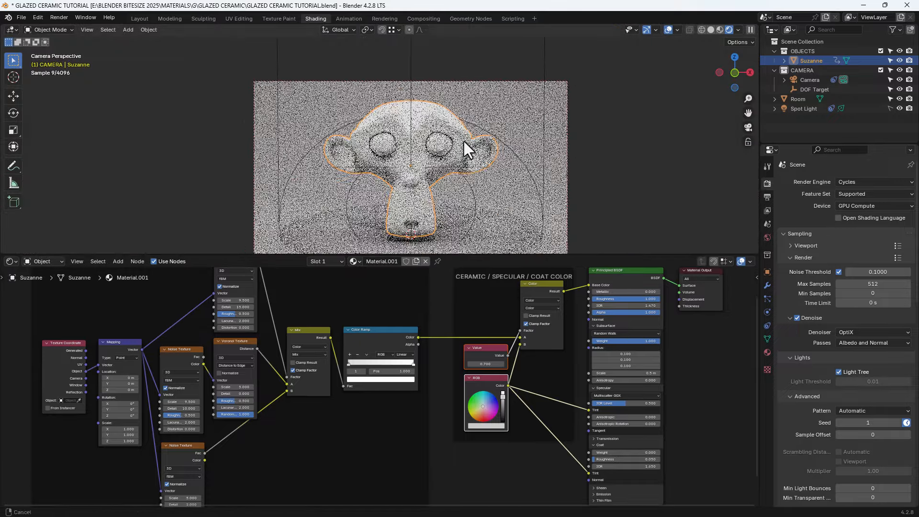
{"action": "key", "text": "ctrl+s"}
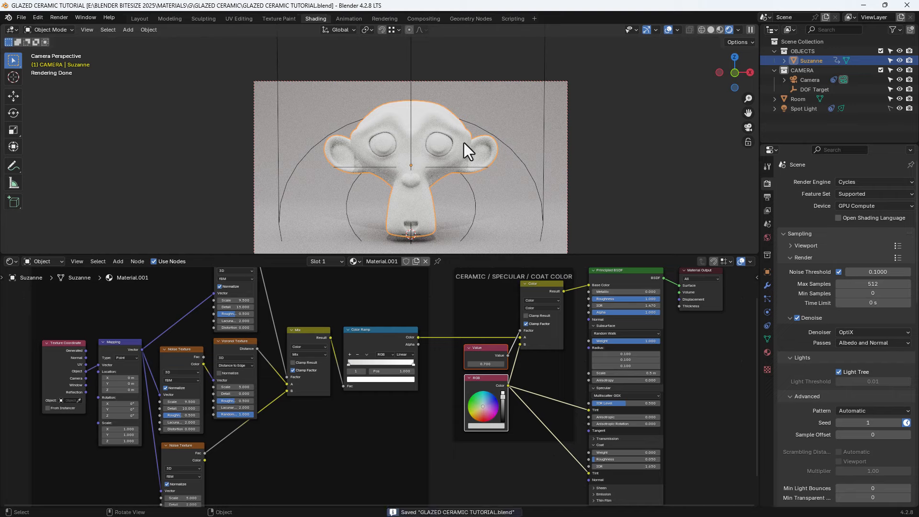
{"action": "middle_click_drag", "start_coordinate": [433, 191], "coordinate": [416, 157], "text": "shift"}
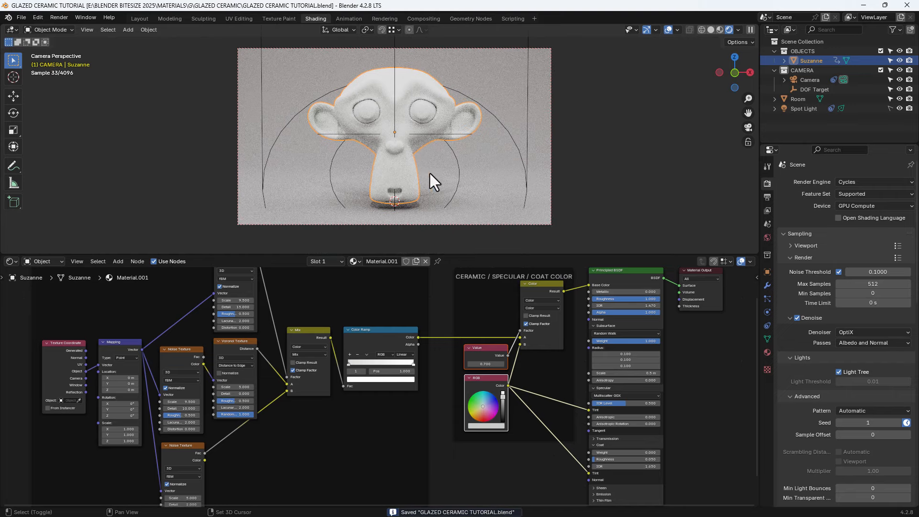
Review the render settings including Simplify's Culling and Performance options, and the Denoise node setup in the Compositing workspace.
{"action": "left_click_drag", "start_coordinate": [915, 234], "coordinate": [914, 352]}
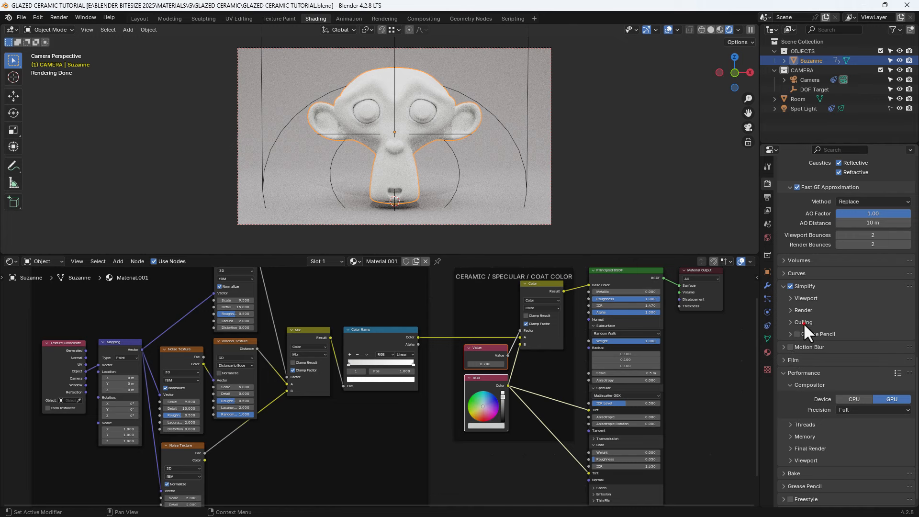
{"action": "left_click", "coordinate": [804, 324]}
{"action": "left_click_drag", "start_coordinate": [910, 358], "coordinate": [914, 404]}
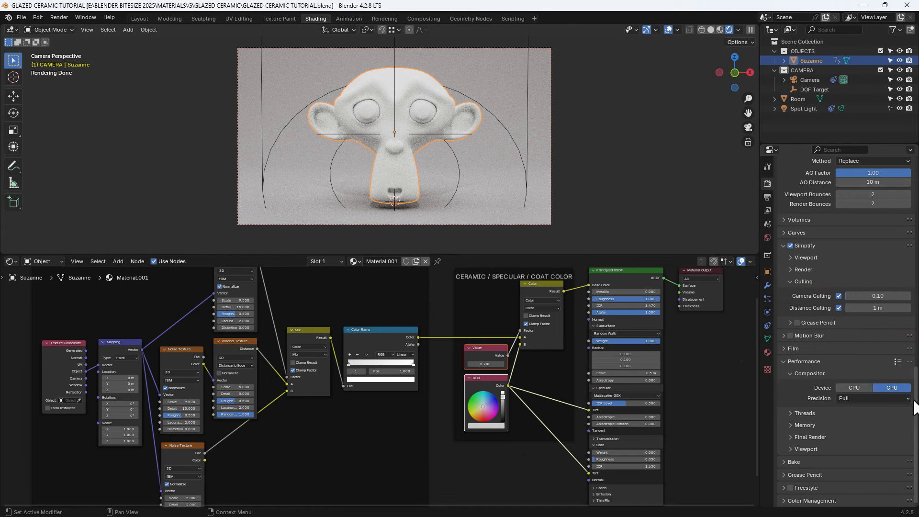
{"action": "left_click", "coordinate": [423, 19]}
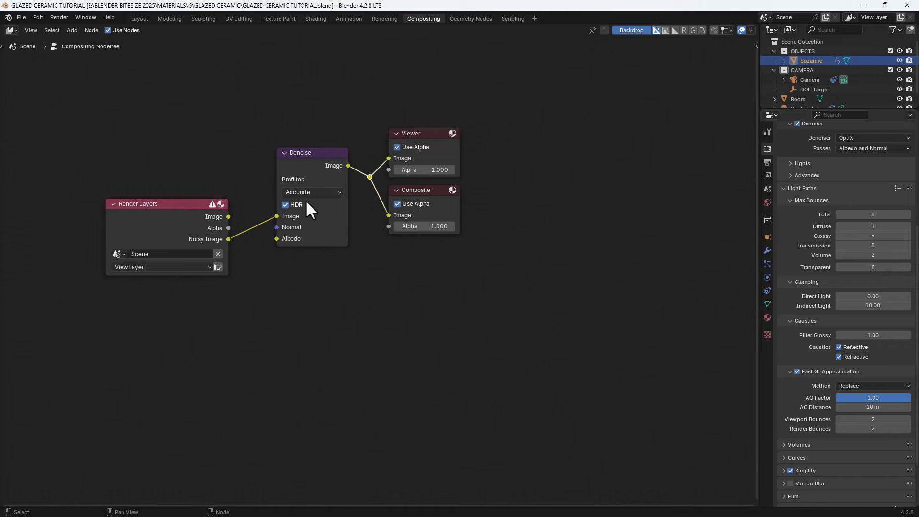
Return to the Shading workspace and render the scene as a still image.
{"action": "left_click", "coordinate": [313, 19]}
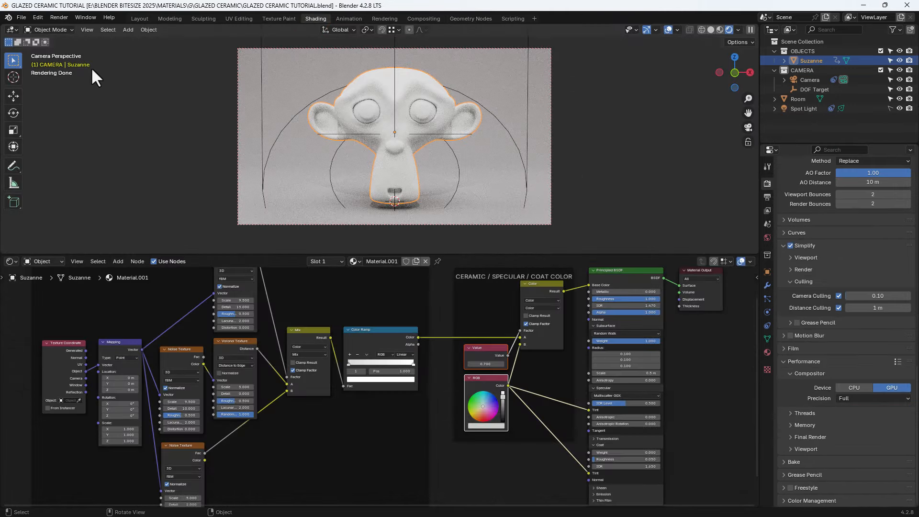
{"action": "left_click", "coordinate": [56, 18]}
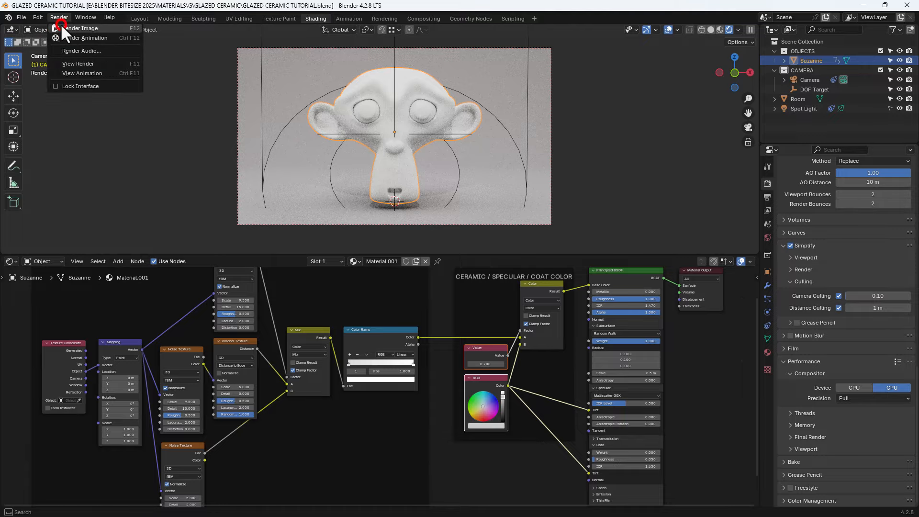
{"action": "left_click", "coordinate": [61, 27]}
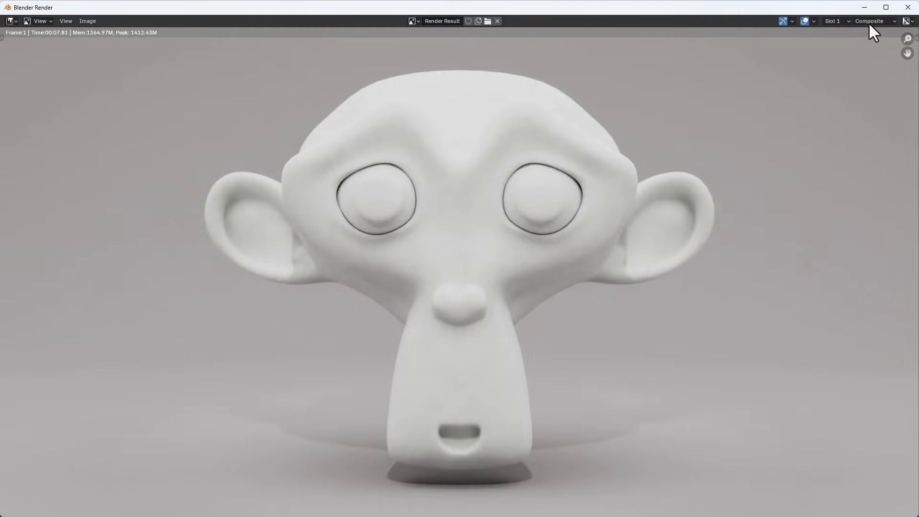
Close the render result and connect the Value node's output to the Coat Weight input of the main shader node.
{"action": "left_click", "coordinate": [908, 8]}
{"action": "middle_click_drag", "start_coordinate": [681, 382], "coordinate": [673, 352]}
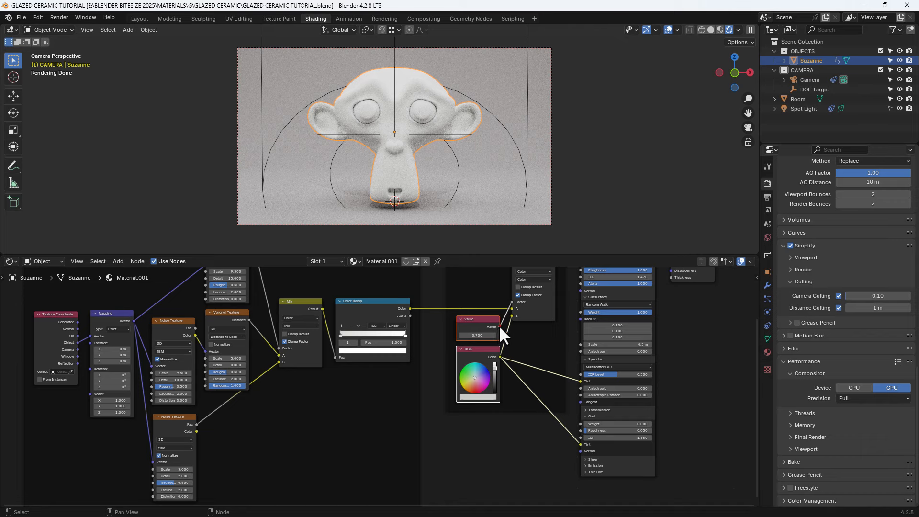
{"action": "left_click_drag", "start_coordinate": [500, 326], "coordinate": [580, 424]}
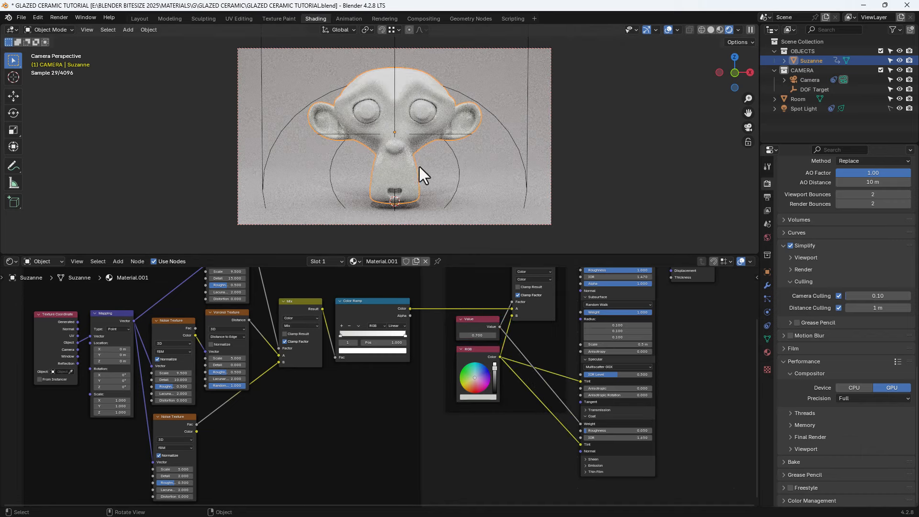
Save the file and render a new still image of Suzanne with the coat weight connected.
{"action": "scroll", "coordinate": [401, 137], "scroll_direction": "up", "scroll_amount": 3}
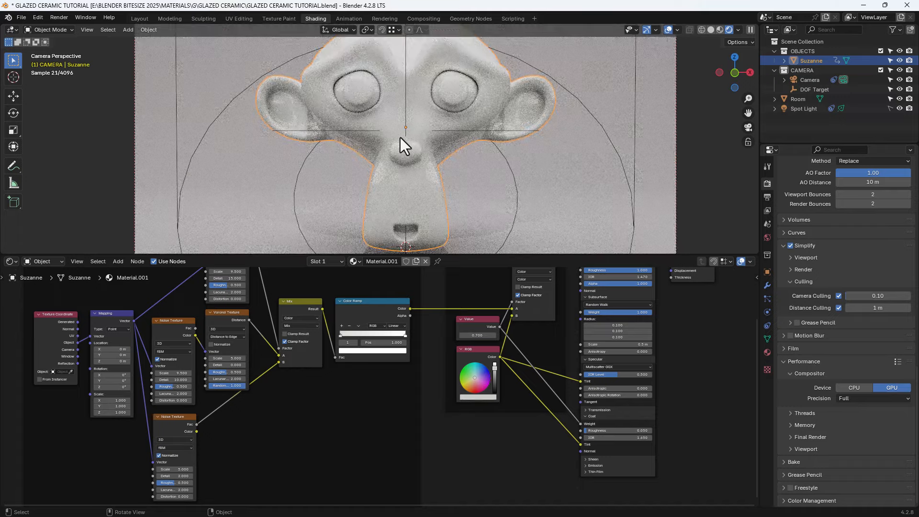
{"action": "middle_click_drag", "start_coordinate": [400, 137], "coordinate": [403, 157], "text": "shift"}
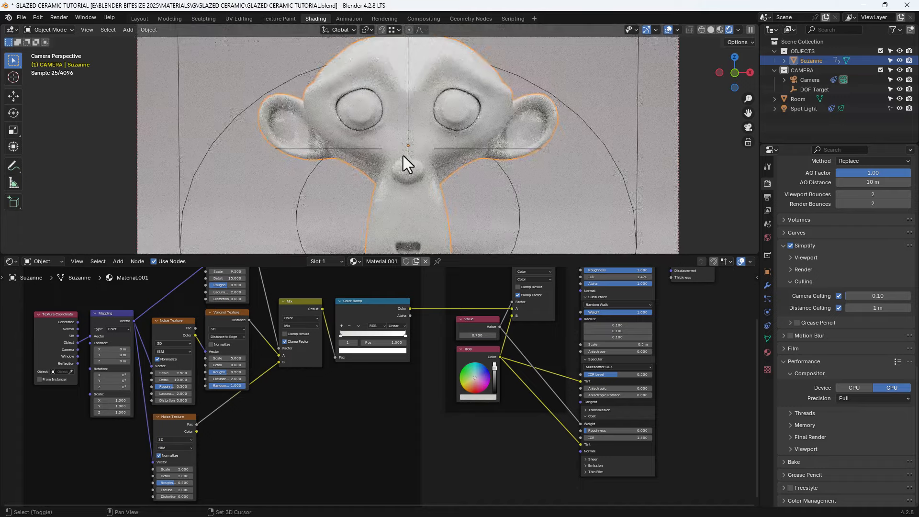
{"action": "key", "text": "ctrl+s"}
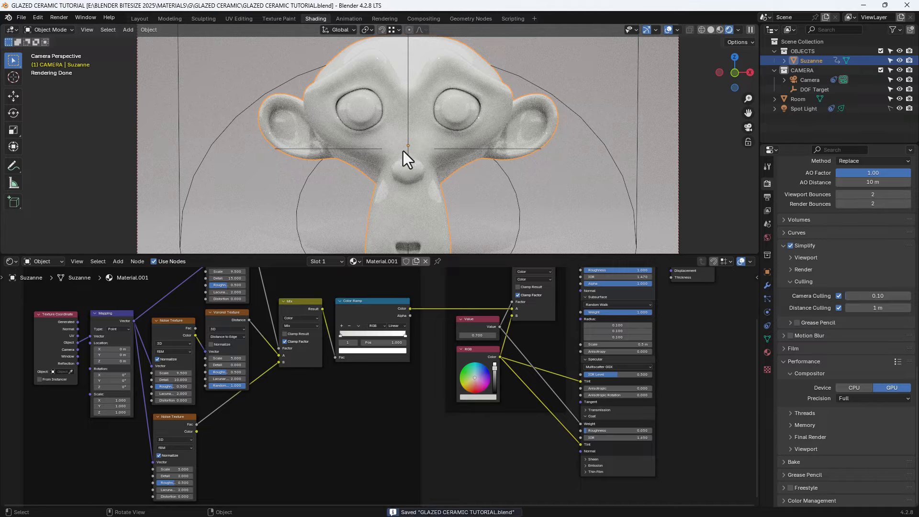
{"action": "left_click", "coordinate": [60, 18]}
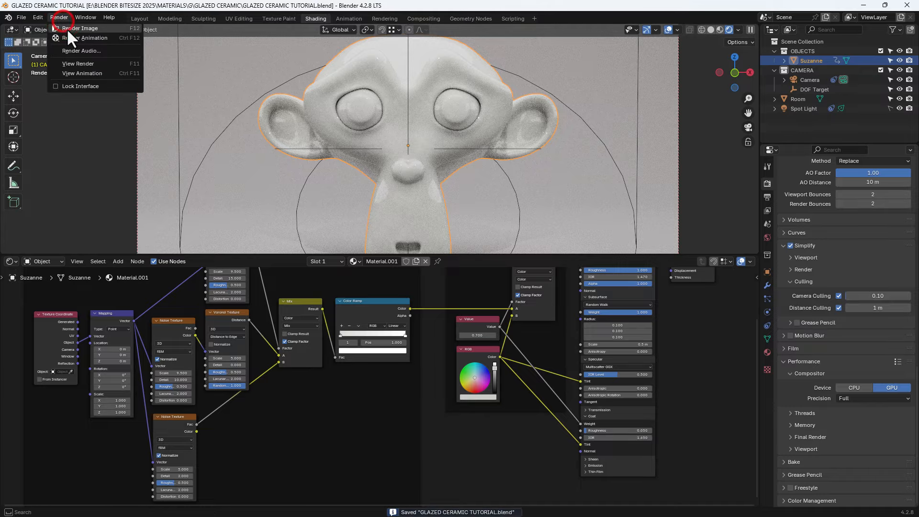
{"action": "left_click", "coordinate": [67, 29]}
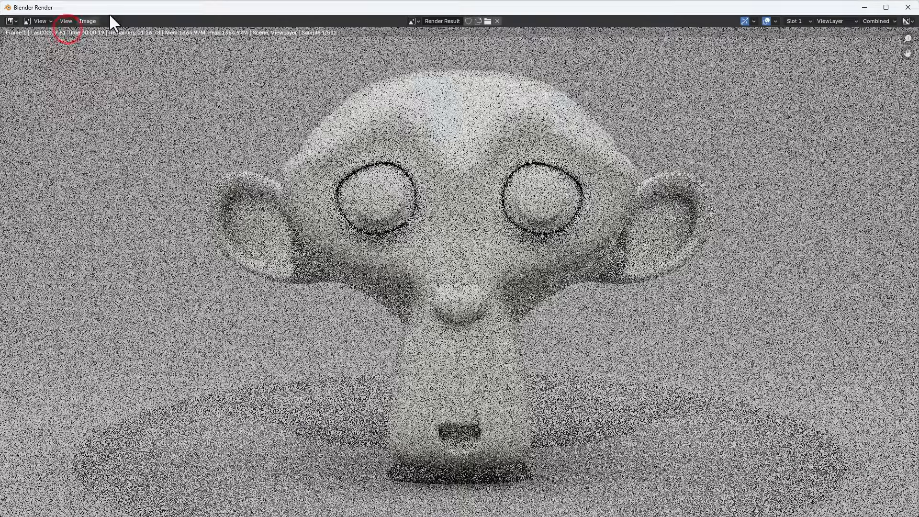